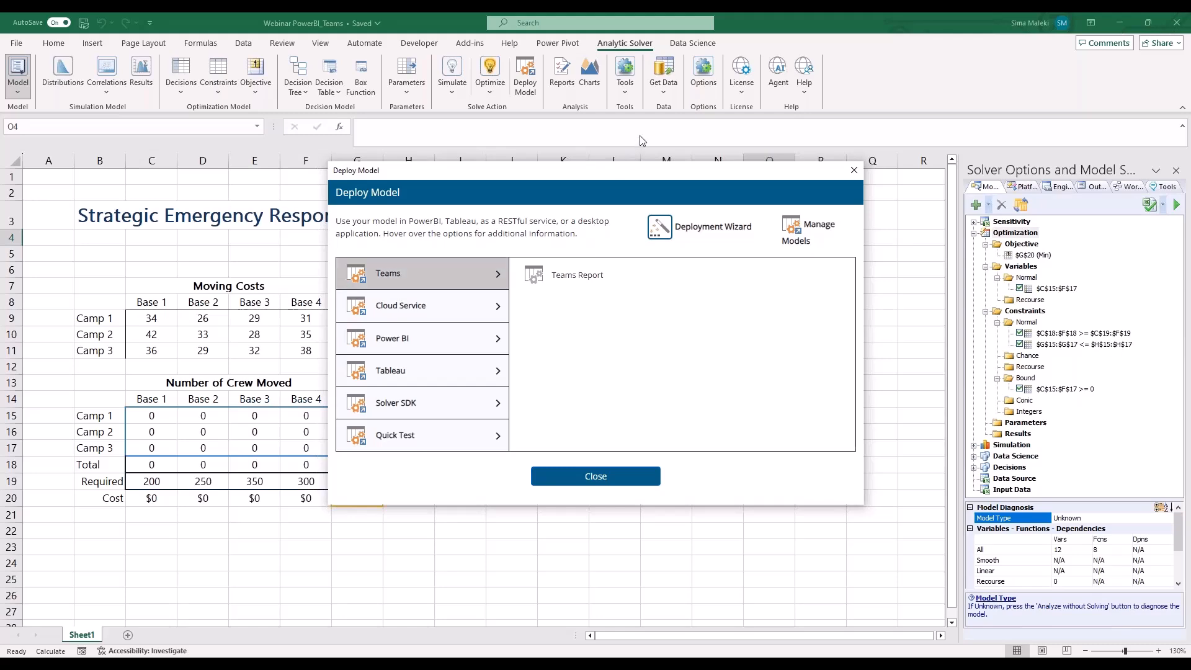
Close the deployment dialog and look at the Educational Webinars section of the FrontlineSolvers YouTube channel
{"action": "left_click", "coordinate": [854, 170]}
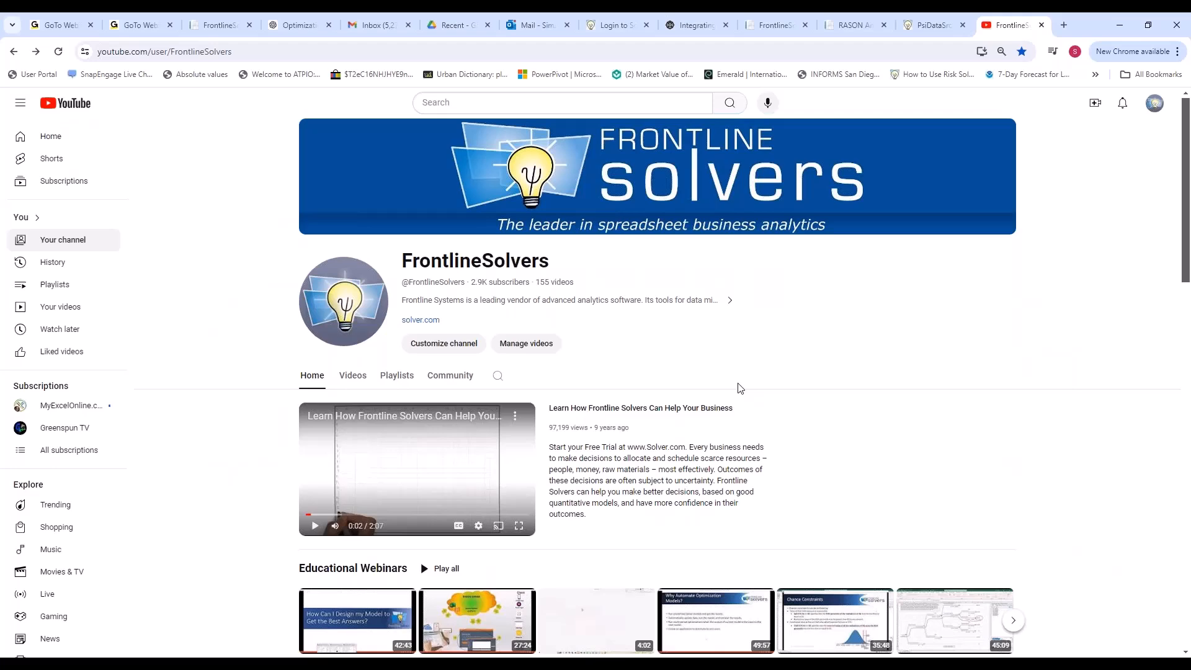
{"action": "scroll", "coordinate": [700, 415], "scroll_direction": "down", "scroll_amount": 3}
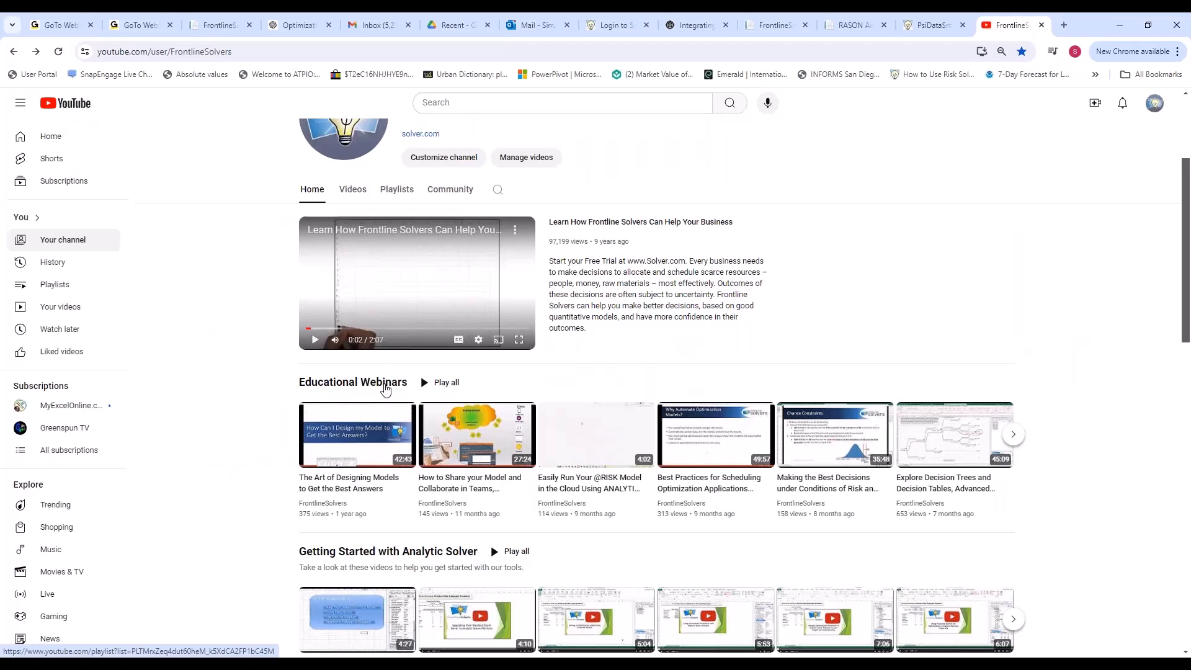
{"action": "left_click", "coordinate": [384, 390]}
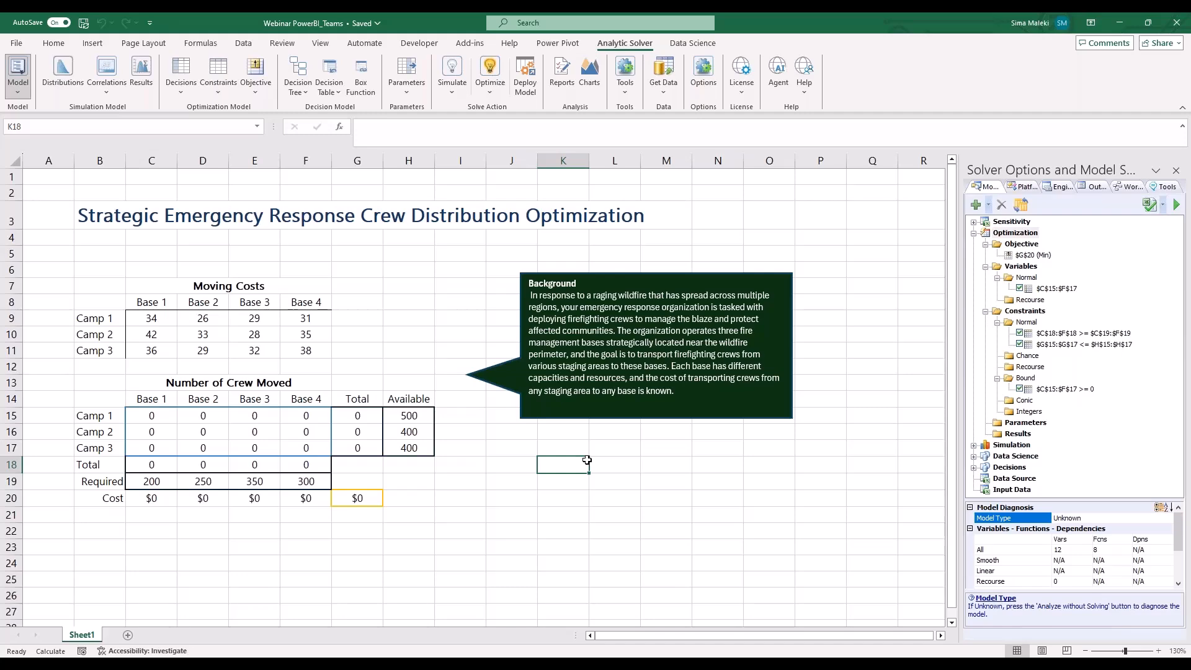
Open the model deployment options in the Excel workbook, examine the Teams Report option under Teams, and close the dialog
{"action": "left_click", "coordinate": [525, 77]}
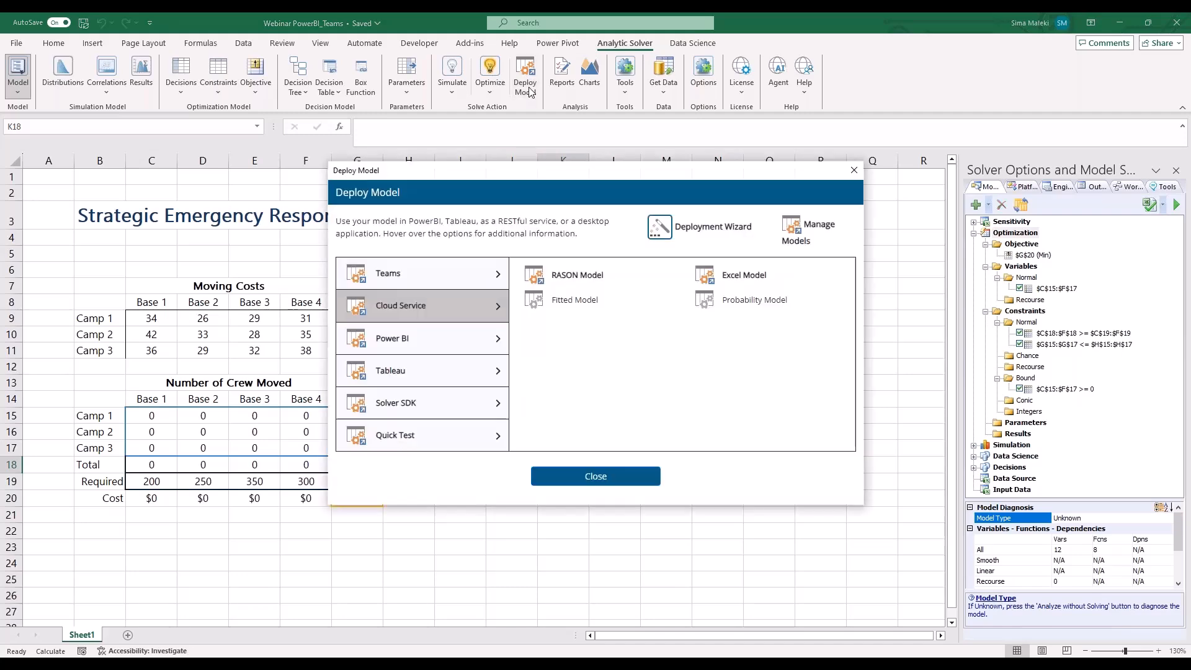
{"action": "left_click", "coordinate": [426, 285]}
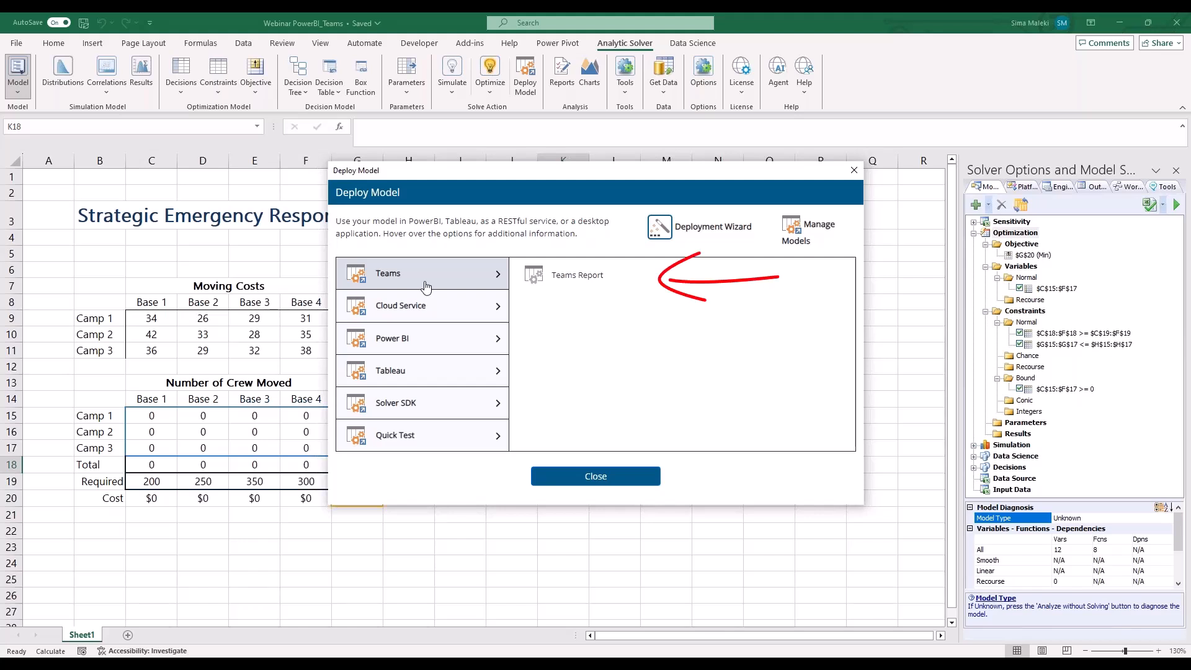
{"action": "mouse_move", "coordinate": [579, 277]}
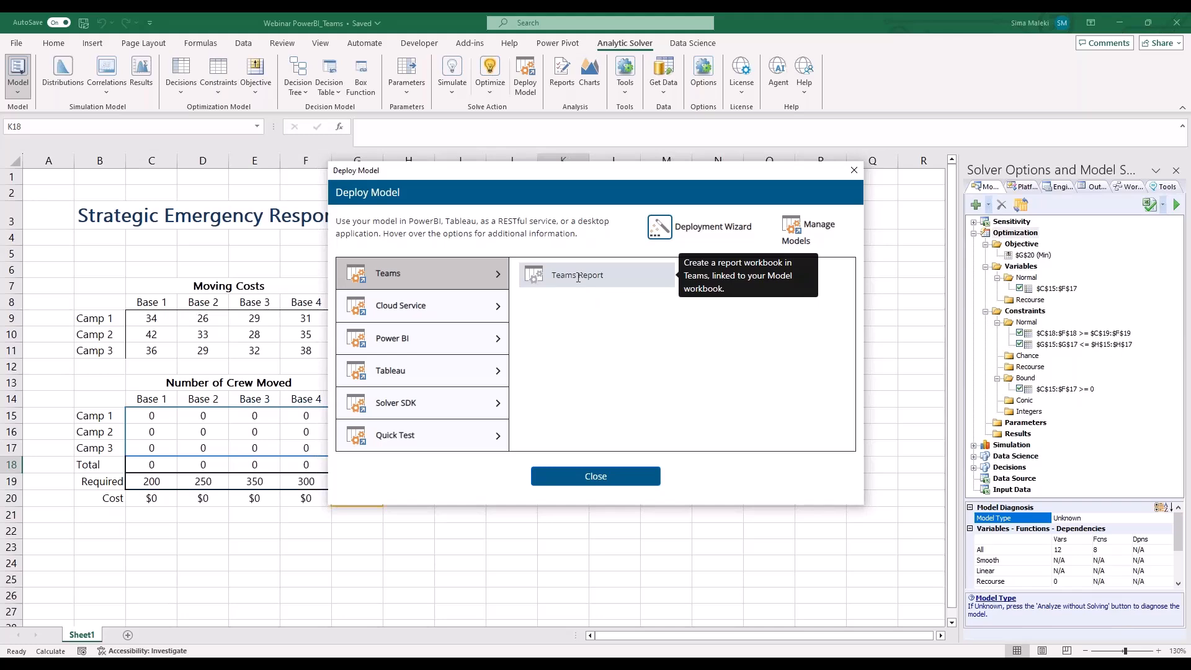
{"action": "left_click", "coordinate": [589, 482]}
{"action": "left_click", "coordinate": [490, 250]}
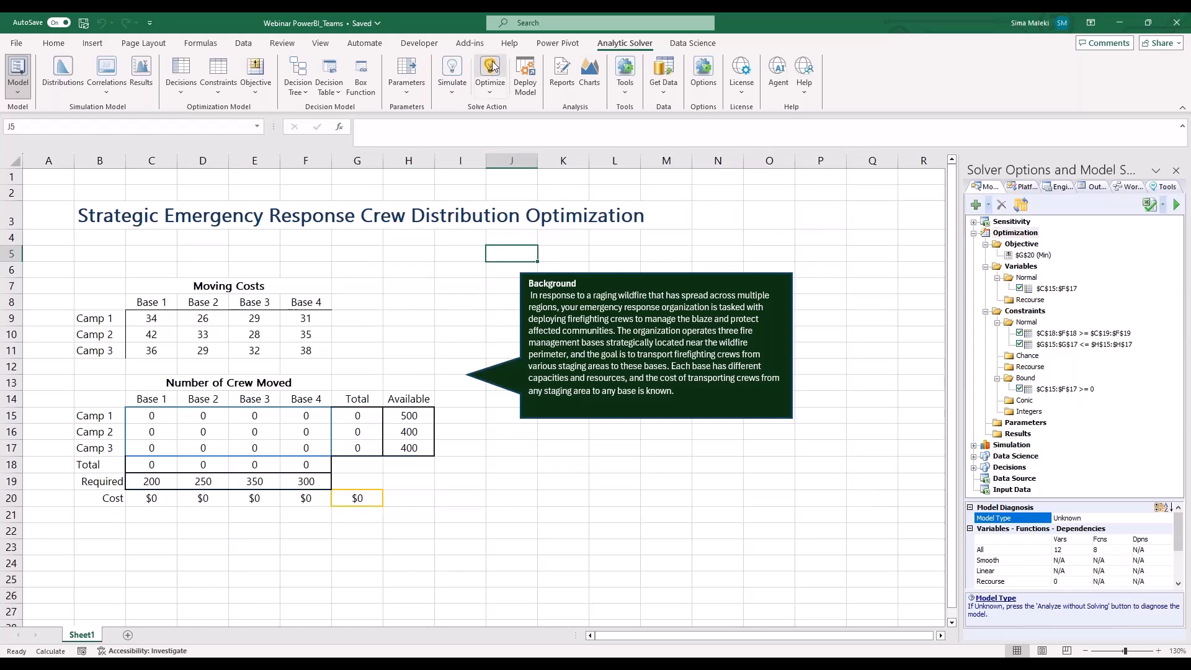
Save the workbook and run the optimization to solve the crew distribution model
{"action": "left_click", "coordinate": [85, 24]}
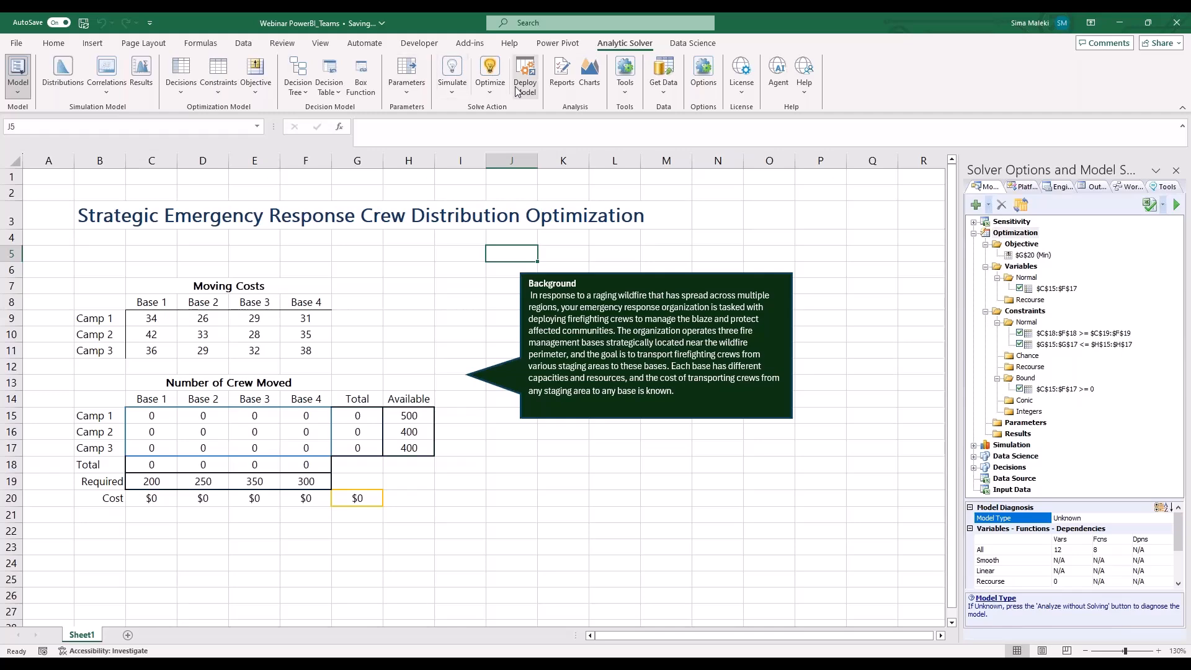
{"action": "left_click", "coordinate": [491, 73]}
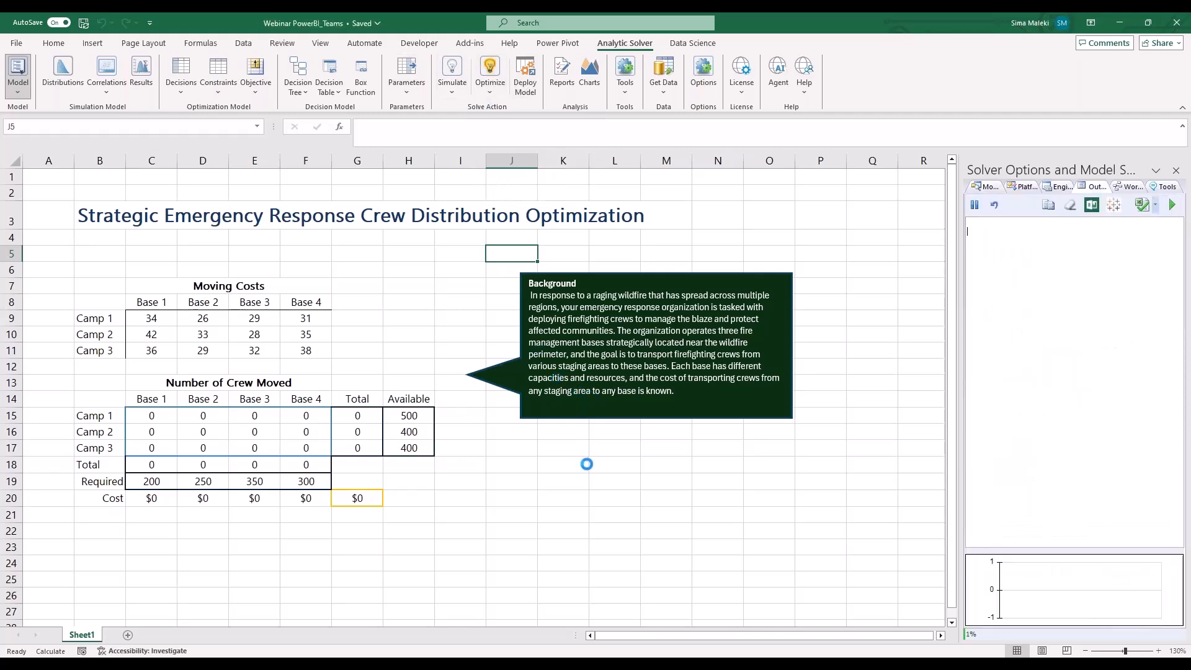
{"action": "left_click", "coordinate": [628, 487]}
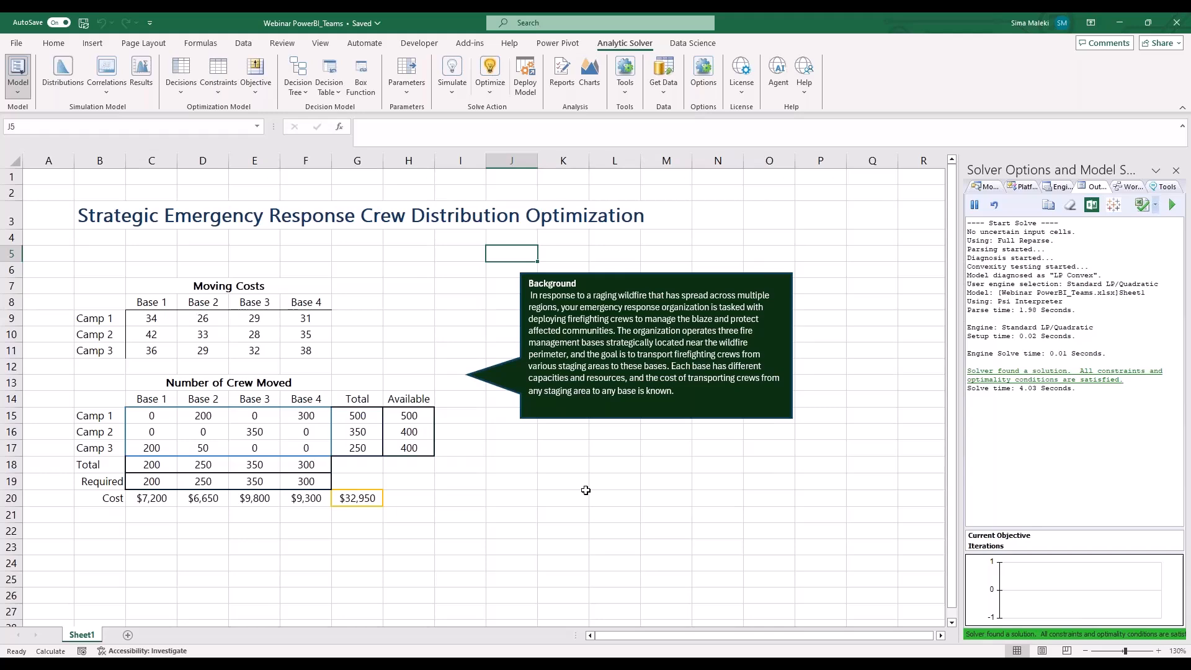
Deploy the solved model as a Teams Report that includes all variable, function and objective cells
{"action": "left_click", "coordinate": [525, 77]}
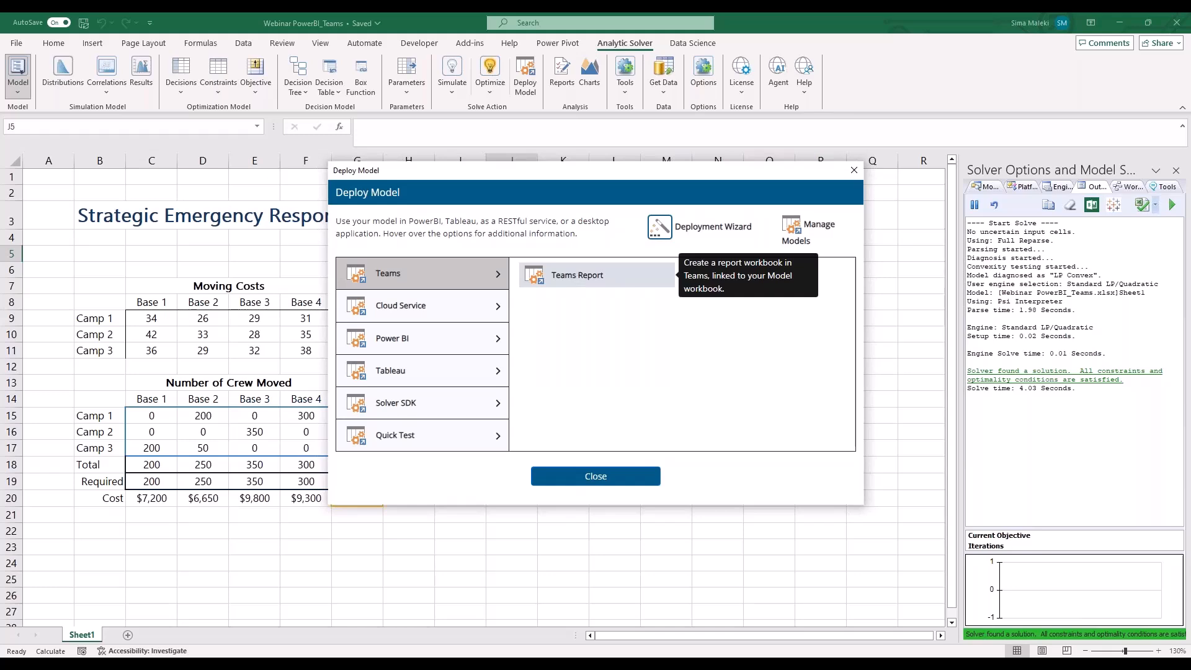
{"action": "left_click", "coordinate": [576, 276]}
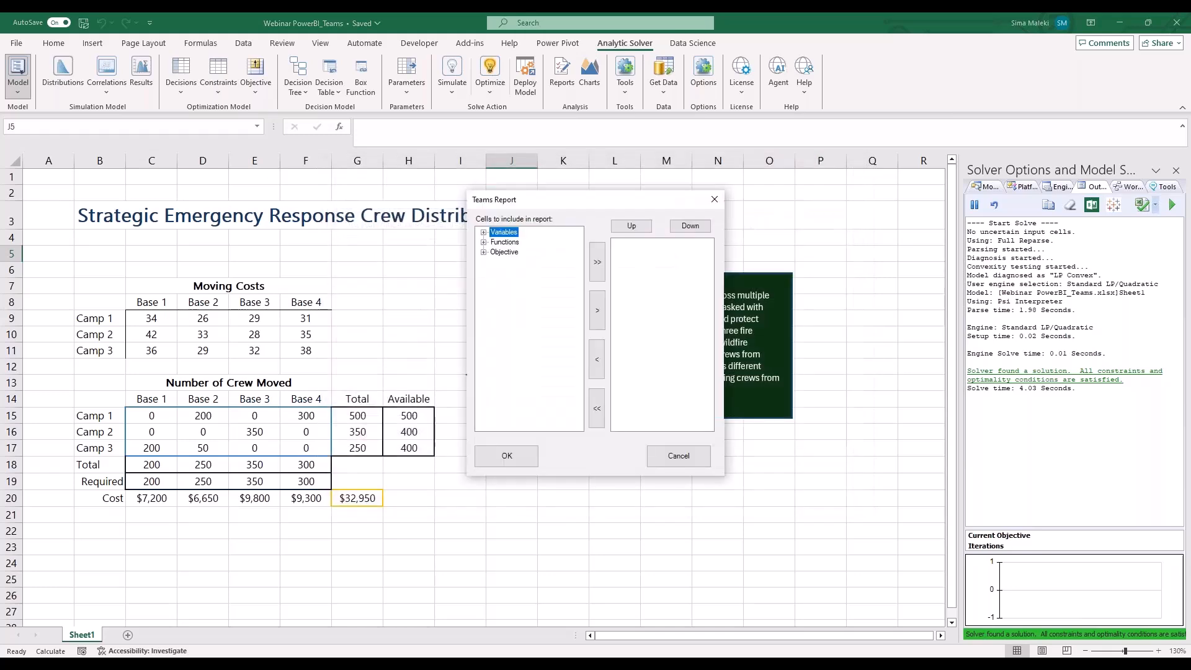
{"action": "left_click", "coordinate": [484, 232]}
{"action": "left_click", "coordinate": [484, 252]}
{"action": "left_click", "coordinate": [484, 282]}
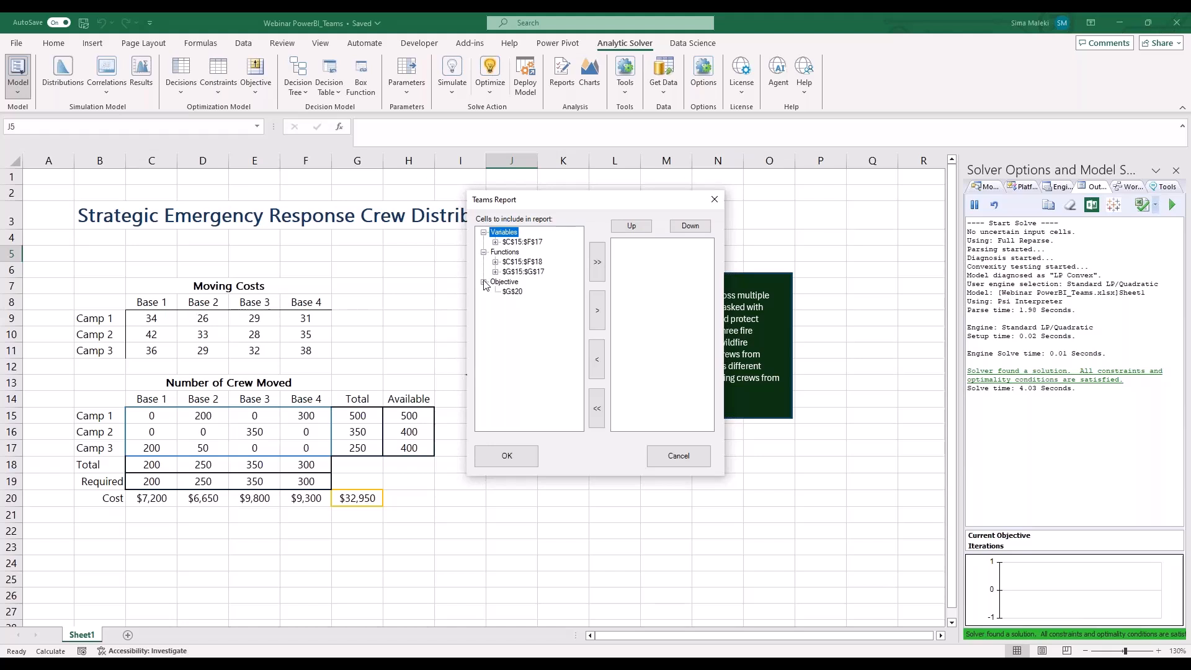
{"action": "left_click", "coordinate": [598, 263]}
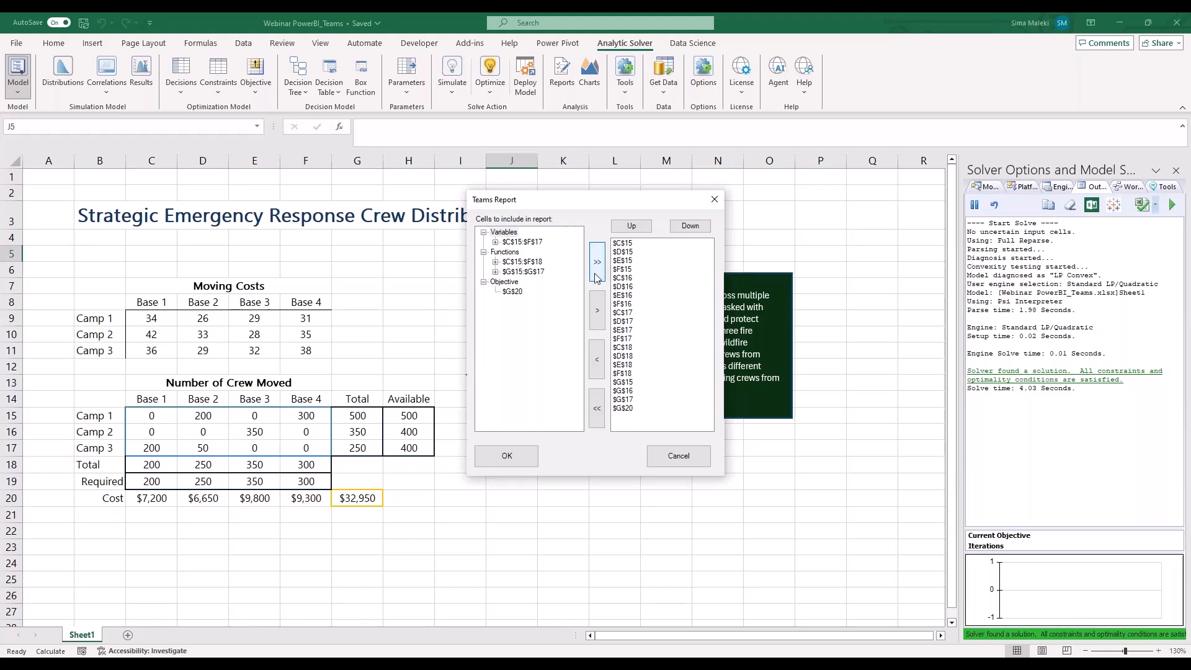
{"action": "left_click", "coordinate": [513, 456]}
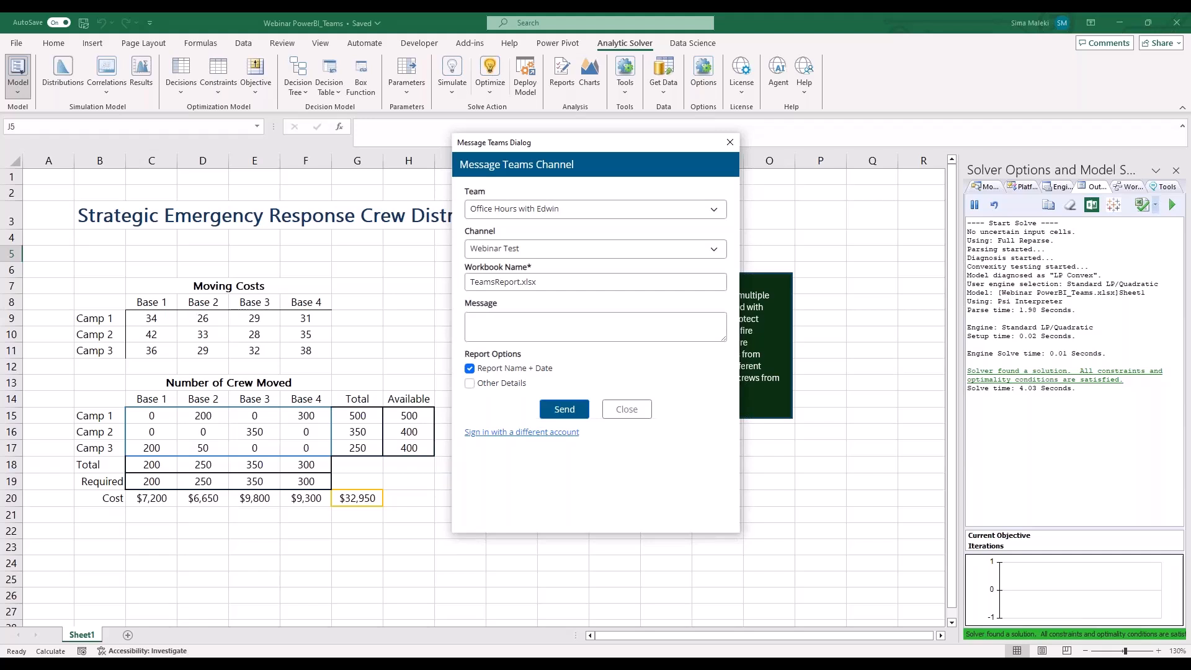
Enter "Hi - Please review the latest results." as the message accompanying the TeamsReport.xlsx workbook
{"action": "left_click", "coordinate": [549, 283]}
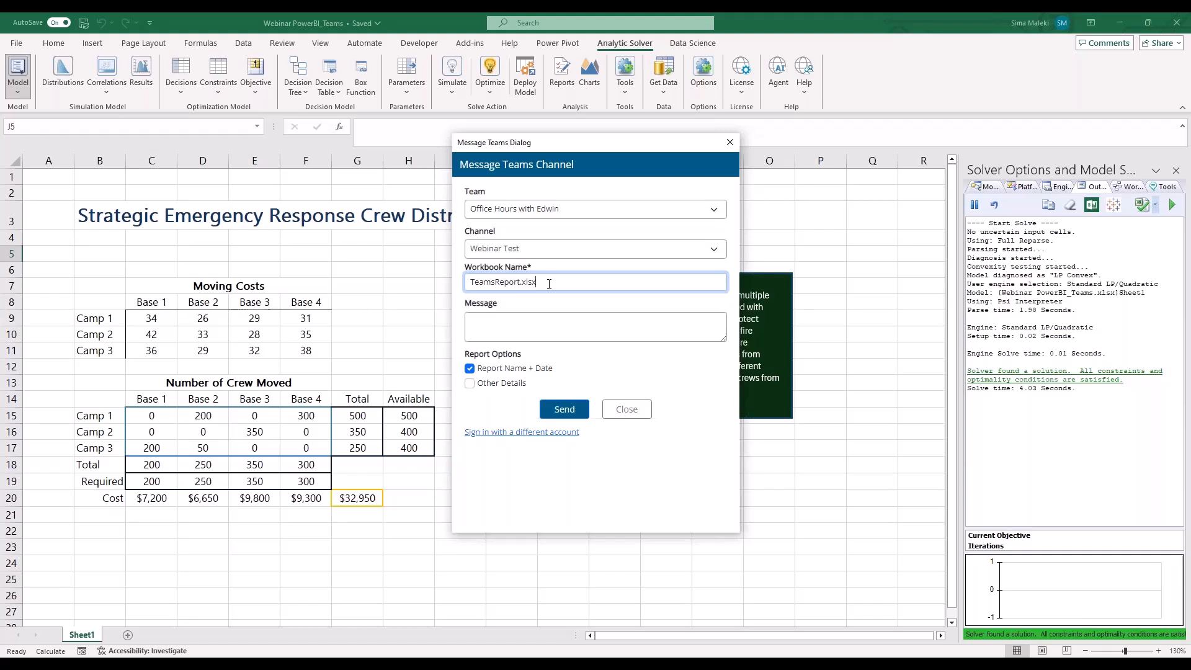
{"action": "left_click", "coordinate": [531, 323]}
{"action": "type", "text": "Hi - Please review the latest results."}
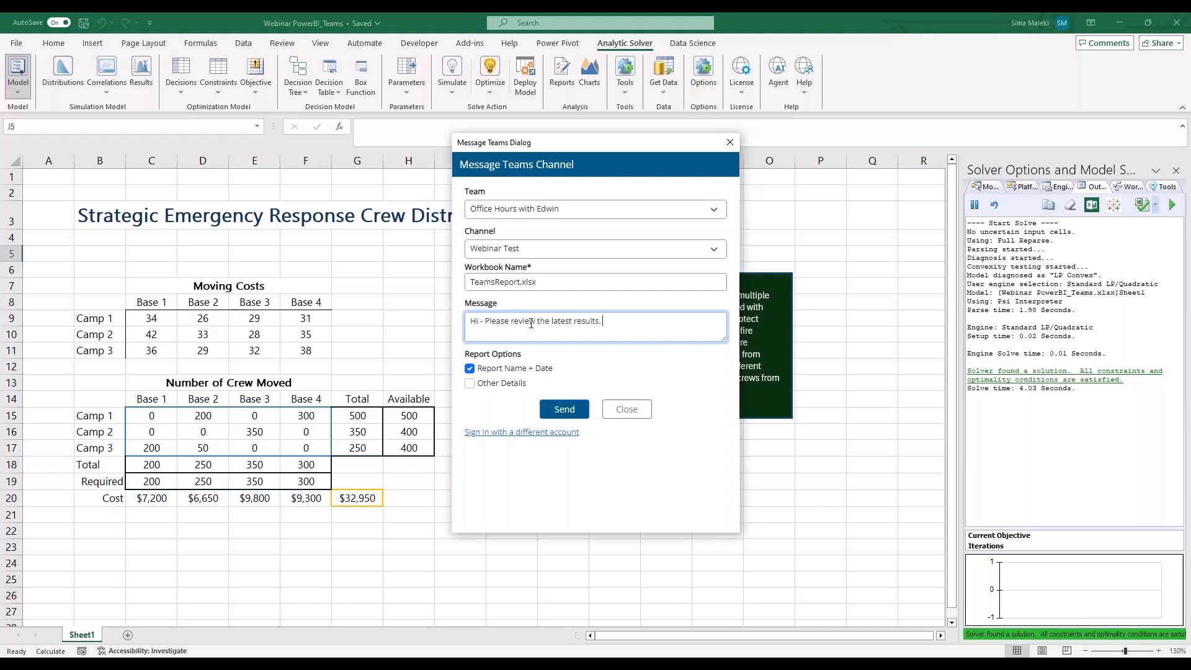
Choose Test Team and its General channel as the destination and send the report to Teams
{"action": "left_click", "coordinate": [548, 210]}
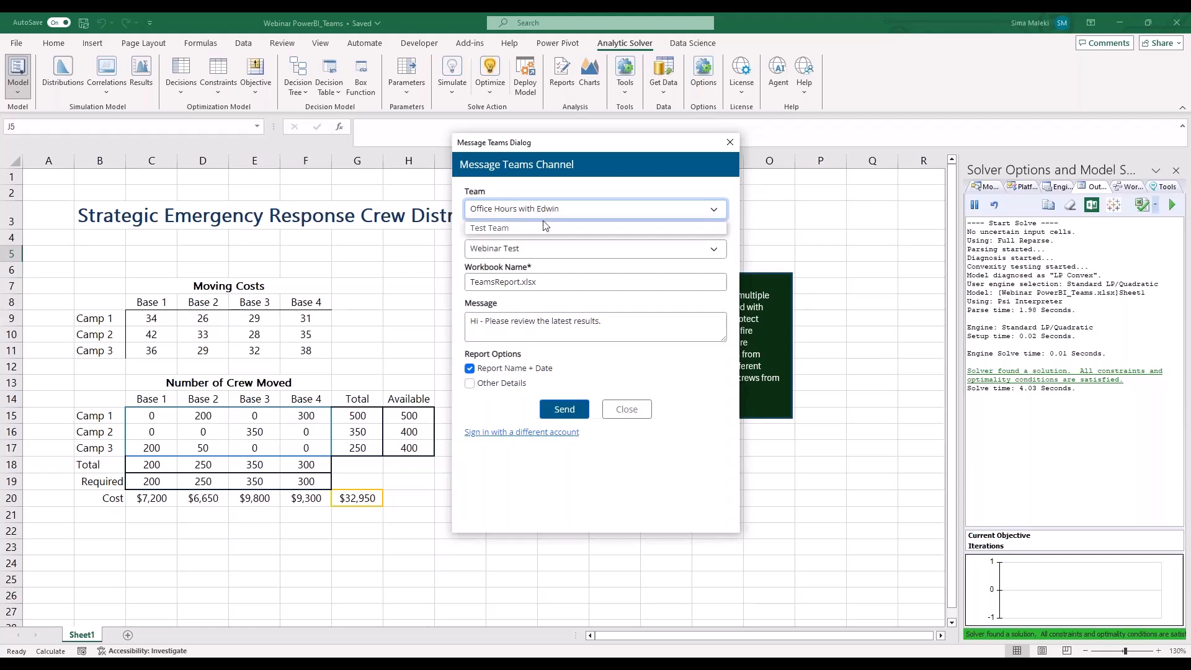
{"action": "left_click", "coordinate": [541, 227]}
{"action": "left_click", "coordinate": [537, 248]}
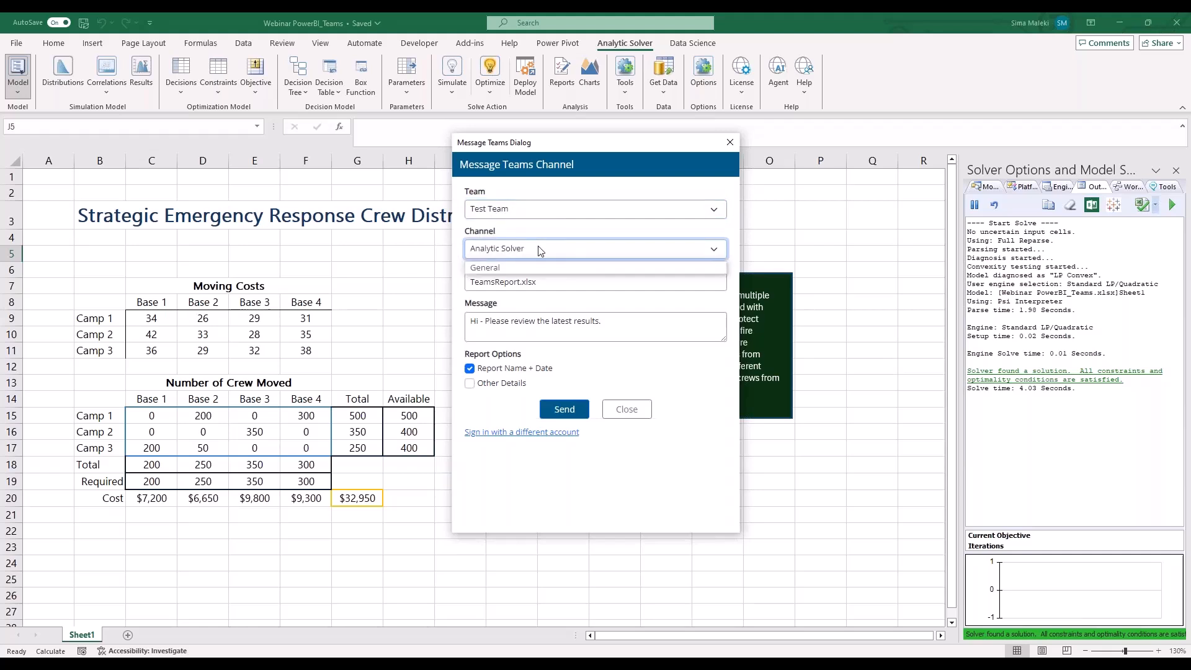
{"action": "left_click", "coordinate": [533, 267]}
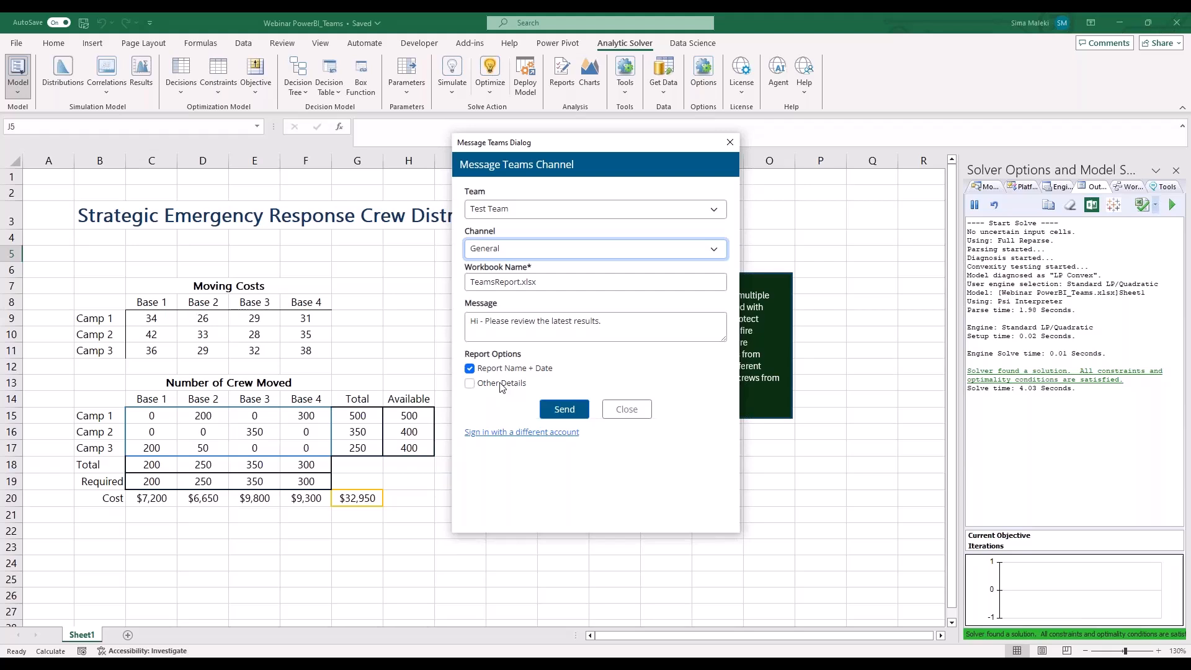
{"action": "left_click", "coordinate": [561, 411]}
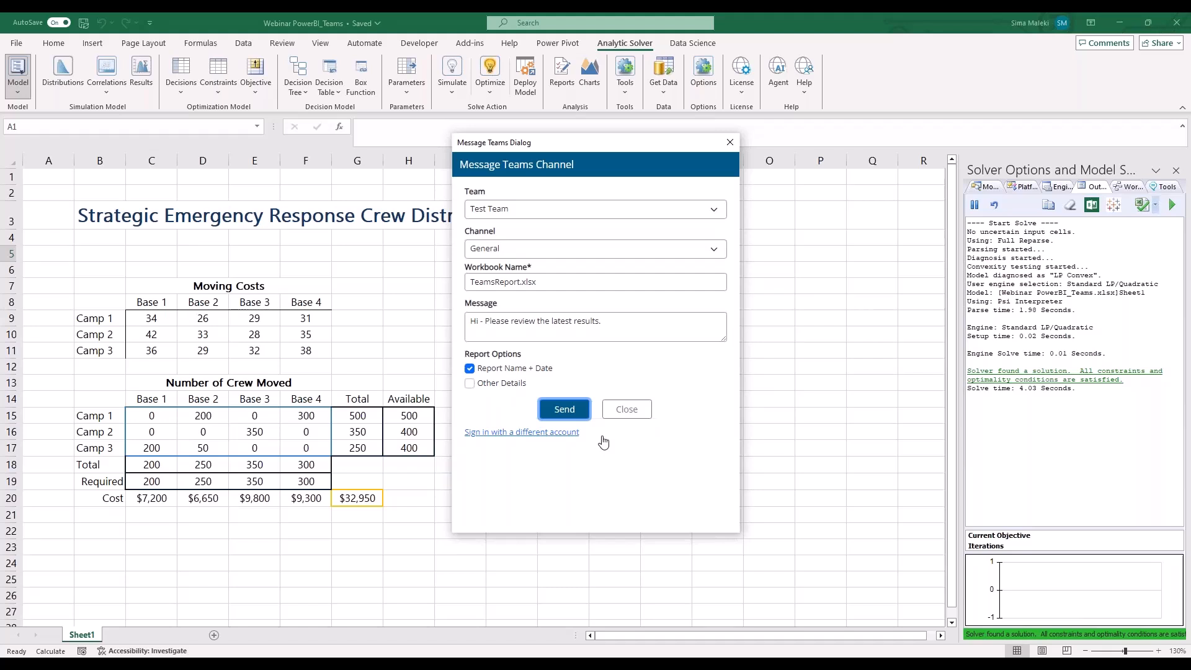
{"action": "left_click", "coordinate": [560, 411]}
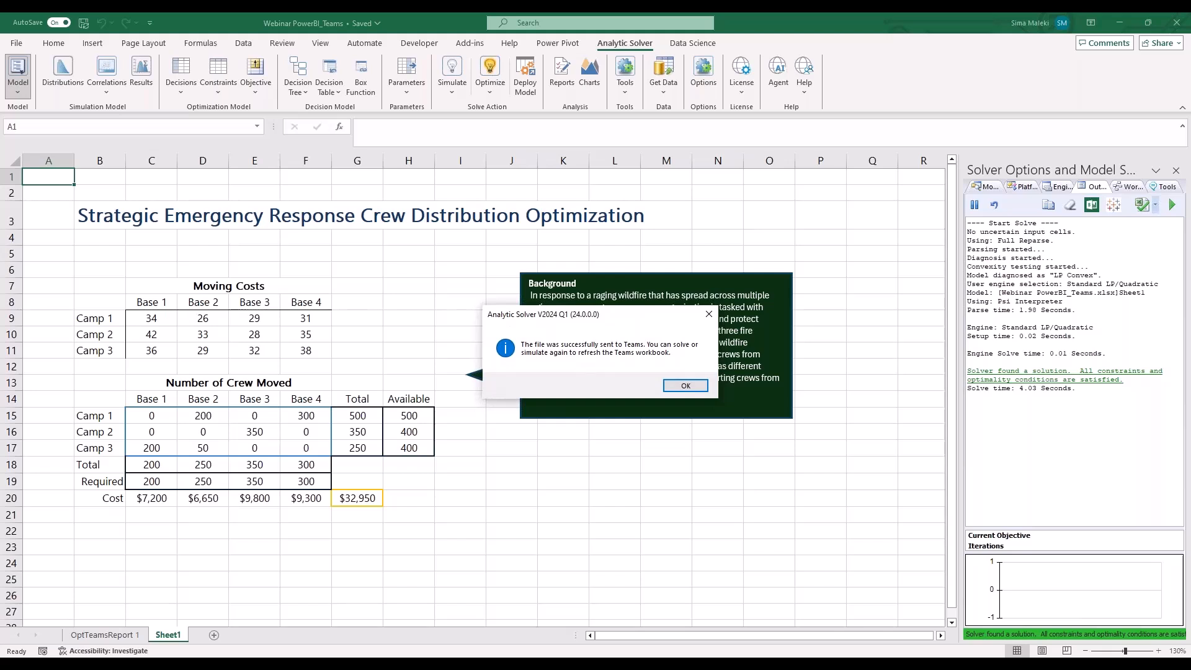
{"action": "left_click", "coordinate": [676, 392]}
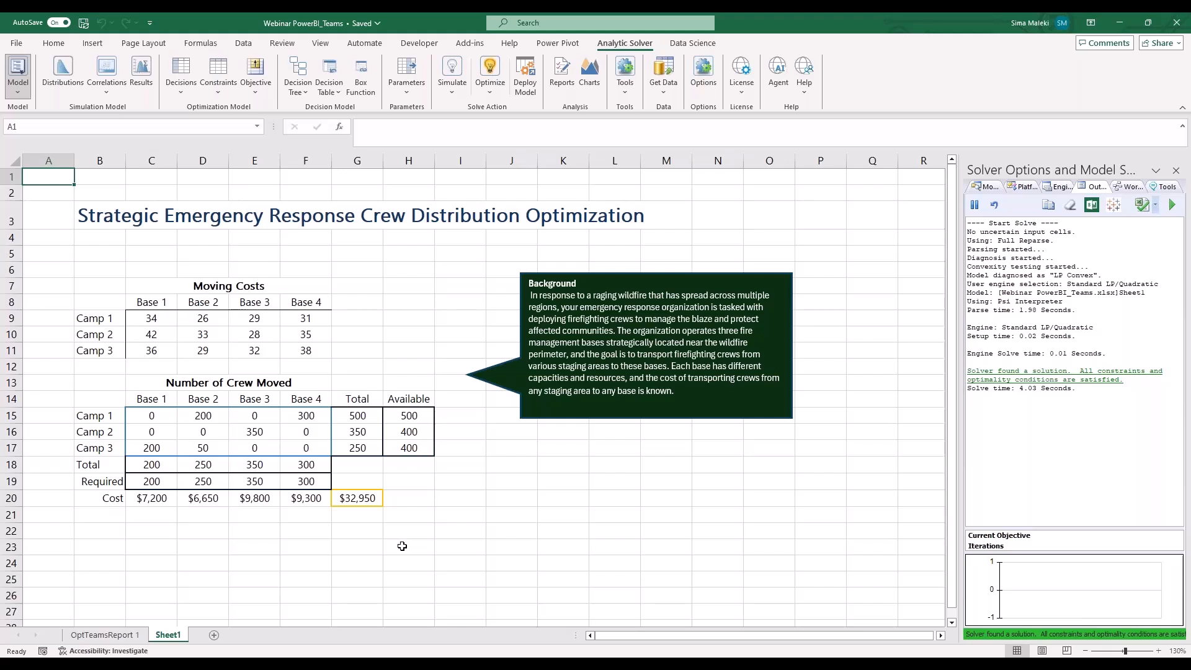
Review the solver results on the OptTeamsReport 1 worksheet and return to Sheet1
{"action": "left_click", "coordinate": [94, 635]}
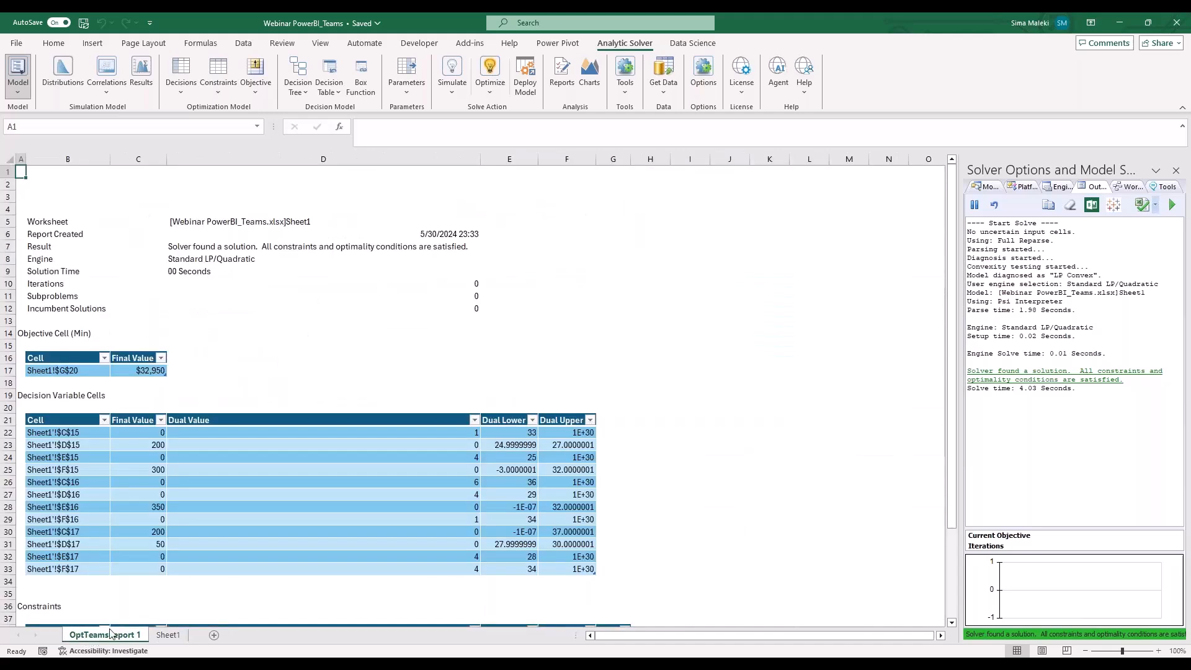
{"action": "left_click", "coordinate": [167, 634]}
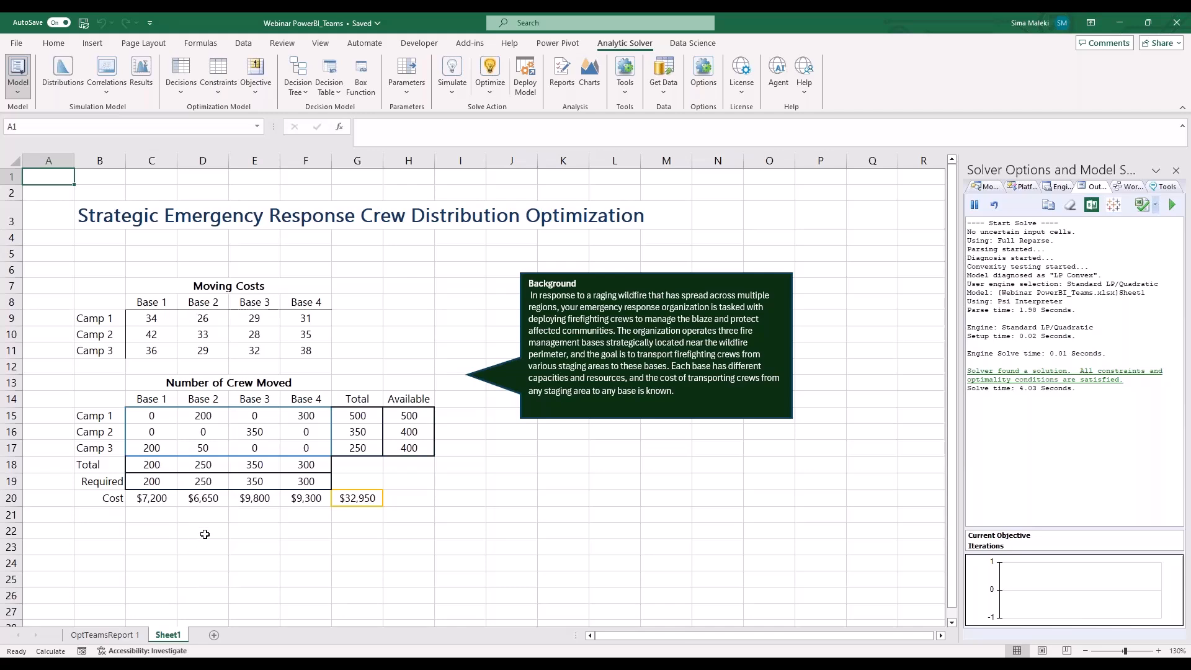
Switch to Microsoft Teams, open TeamsReport.xlsx from the newest post in the General channel, and trust its workbook links
{"action": "left_click", "coordinate": [303, 658]}
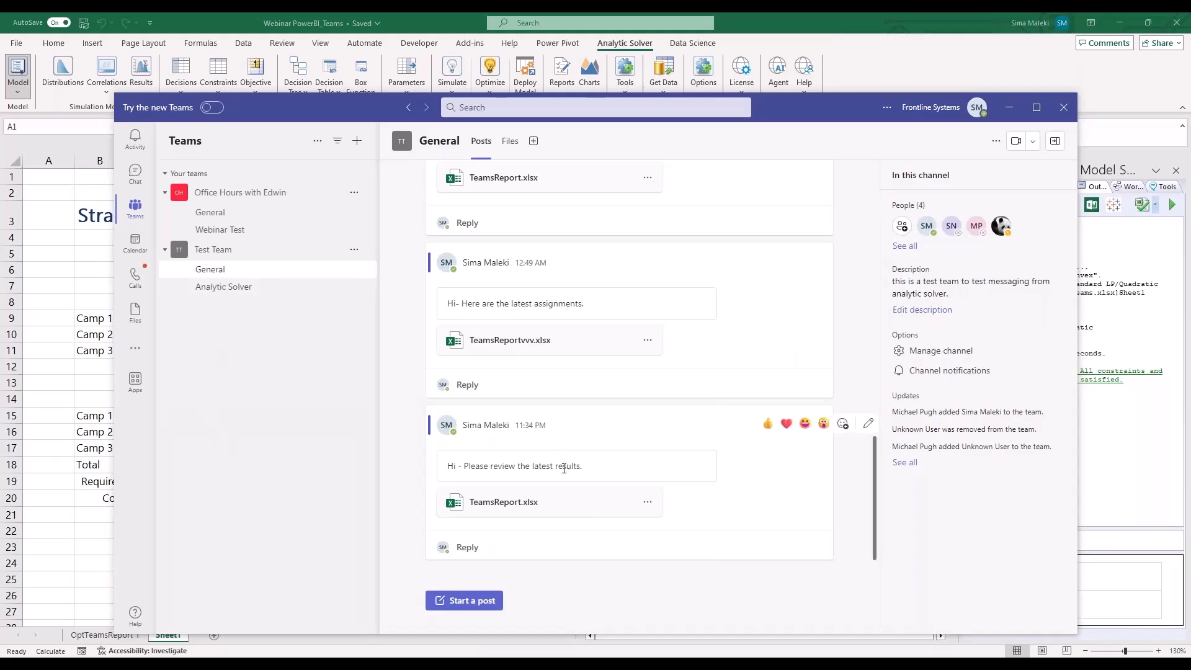
{"action": "left_click_drag", "start_coordinate": [600, 467], "coordinate": [450, 463]}
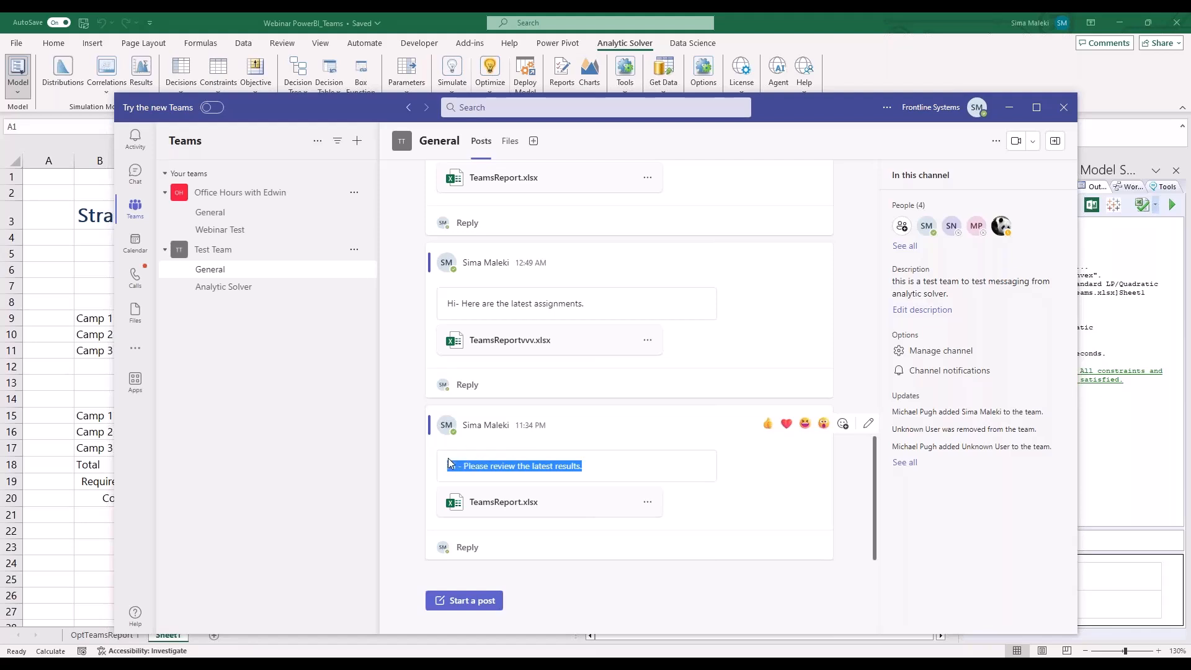
{"action": "left_click", "coordinate": [520, 509]}
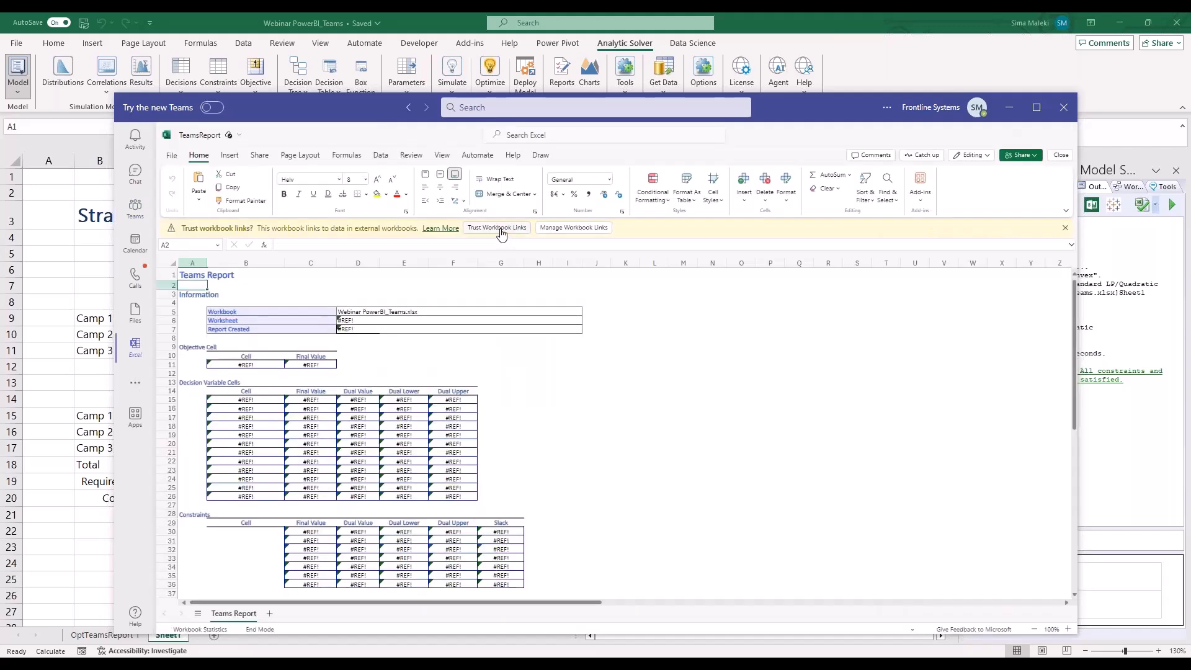
{"action": "left_click", "coordinate": [502, 228]}
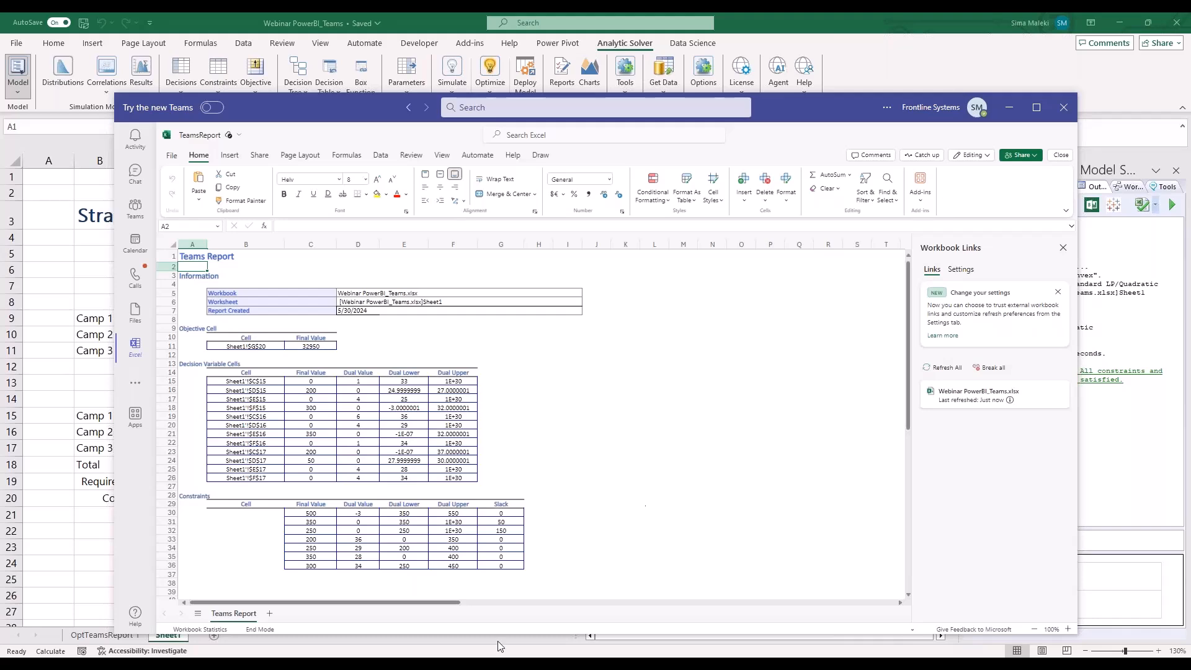
Close the Teams window and switch to the PowerPoint slide show's Integration with Power BI key features slide
{"action": "left_click", "coordinate": [1060, 109]}
{"action": "left_click", "coordinate": [490, 523]}
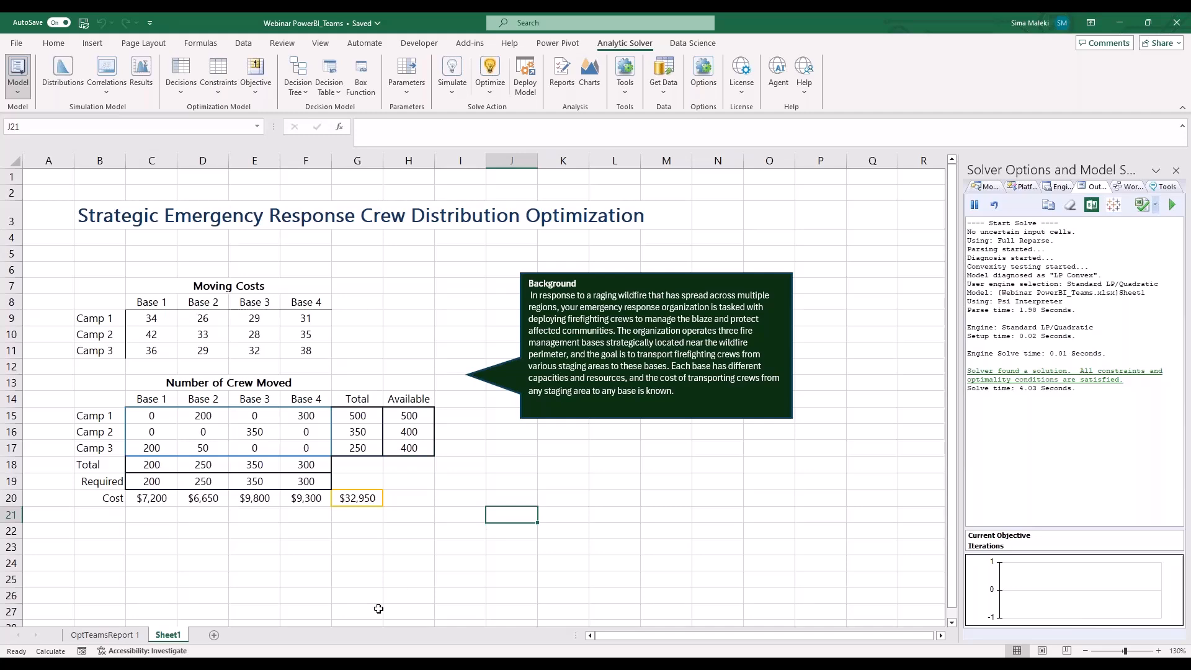
{"action": "key", "text": "alt+Tab"}
{"action": "key", "text": "Right"}
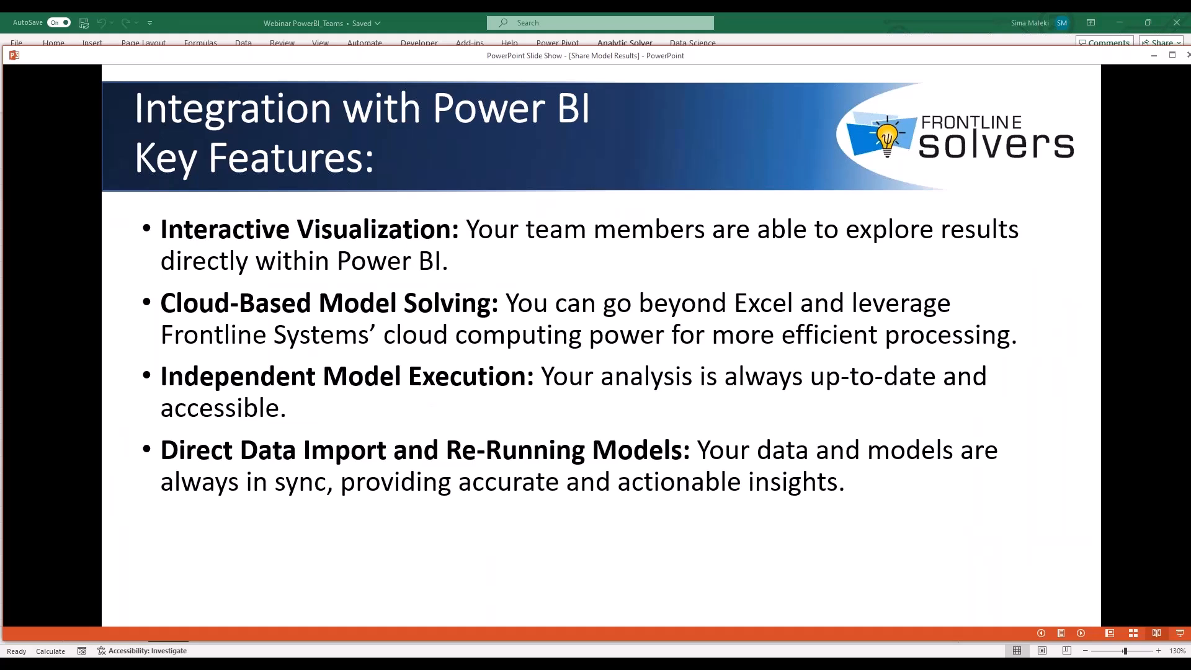
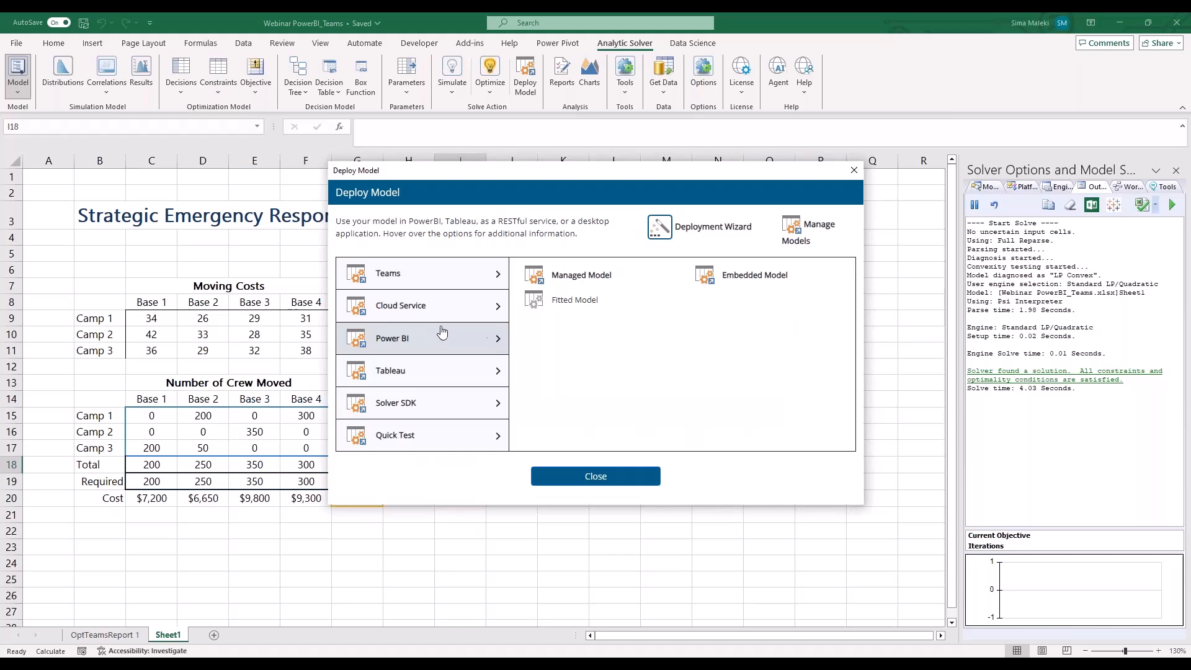
Deploy the crew distribution model to Power BI as an embedded model, saving the custom visual to the Desktop as Emergencycrew2
{"action": "mouse_move", "coordinate": [716, 285]}
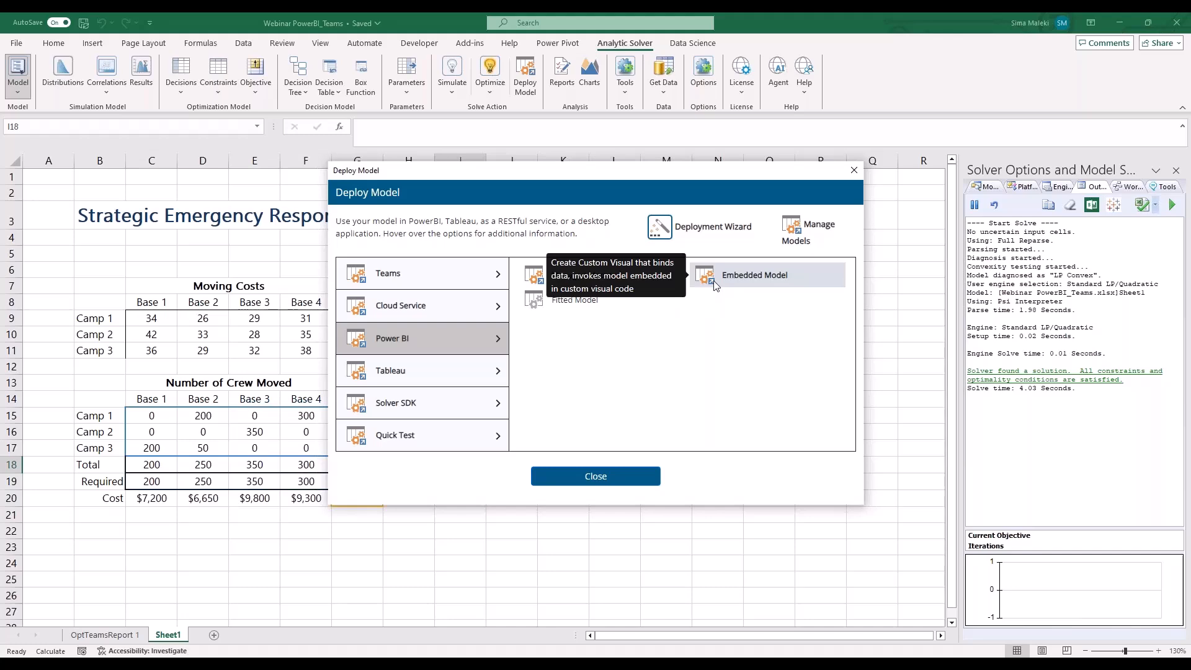
{"action": "left_click", "coordinate": [716, 280]}
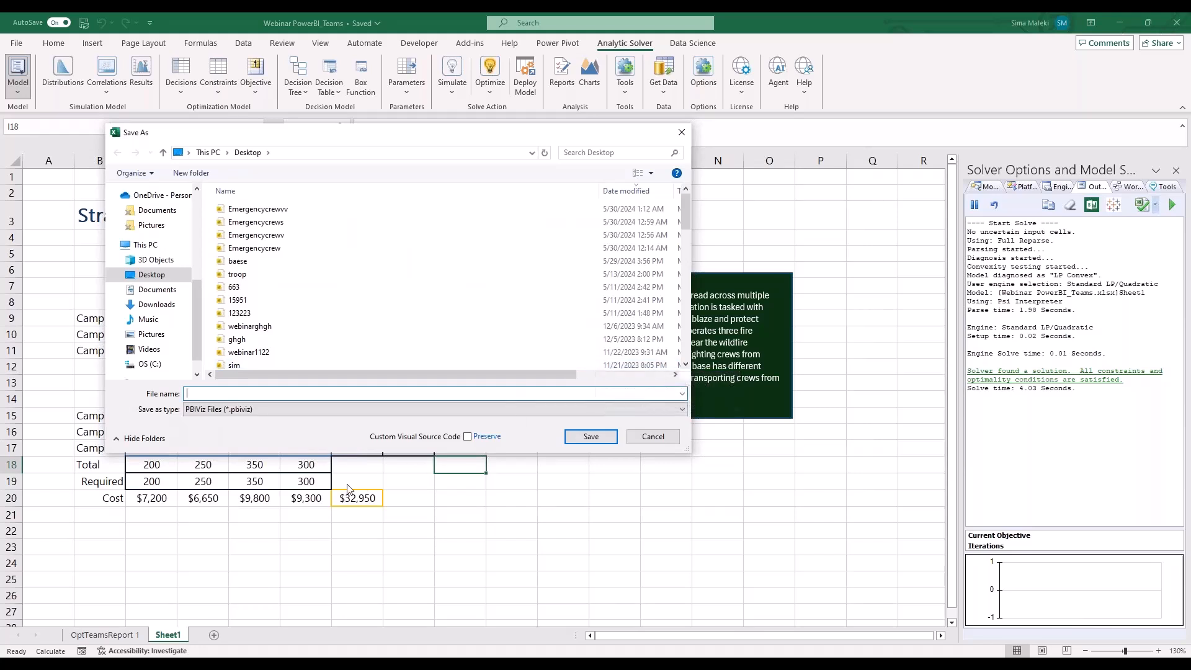
{"action": "type", "text": "E"}
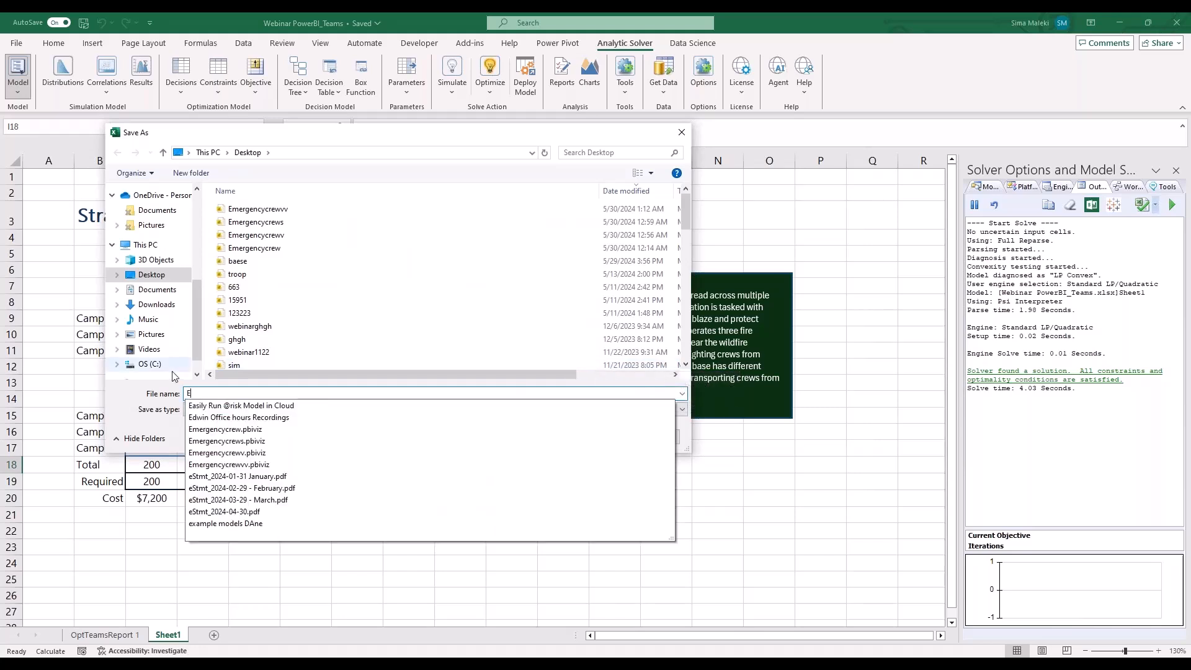
{"action": "type", "text": "mergenctc"}
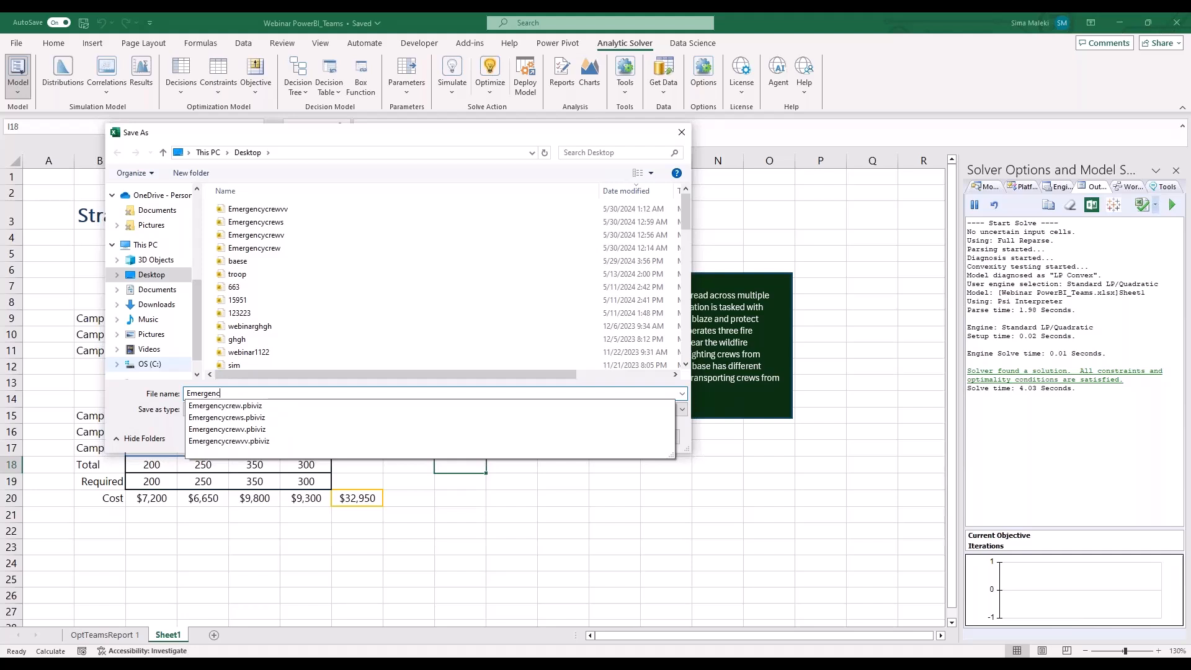
{"action": "key", "text": "BackSpace"}
{"action": "key", "text": "BackSpace"}
{"action": "key", "text": "BackSpace"}
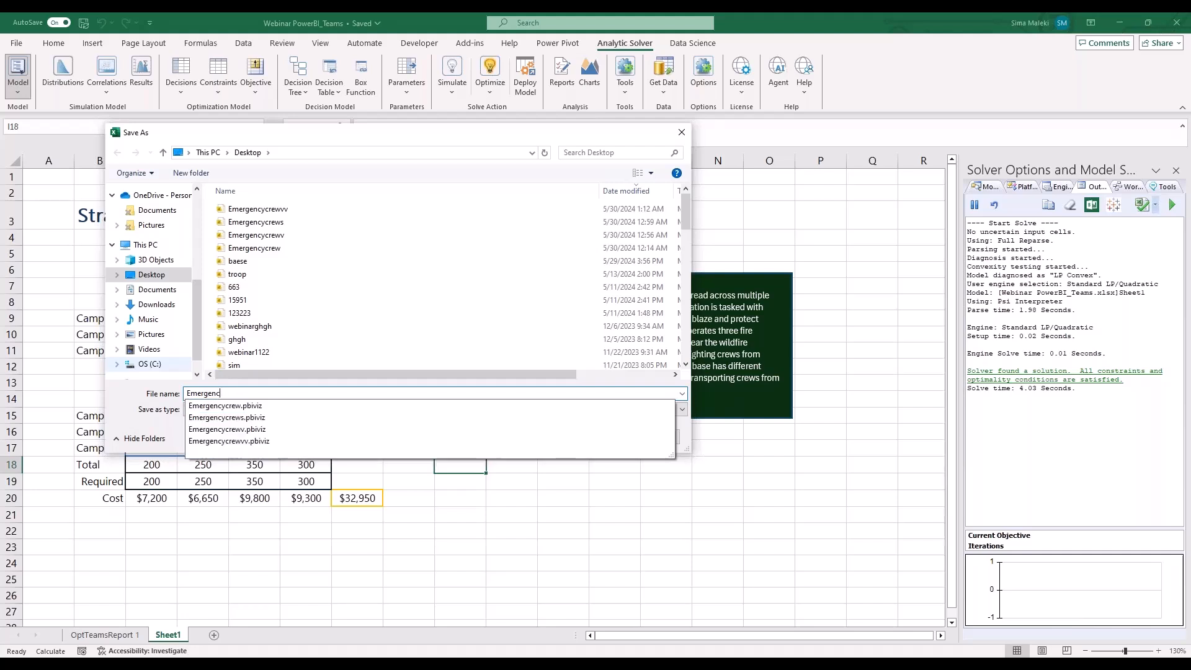
{"action": "type", "text": "cycrew"}
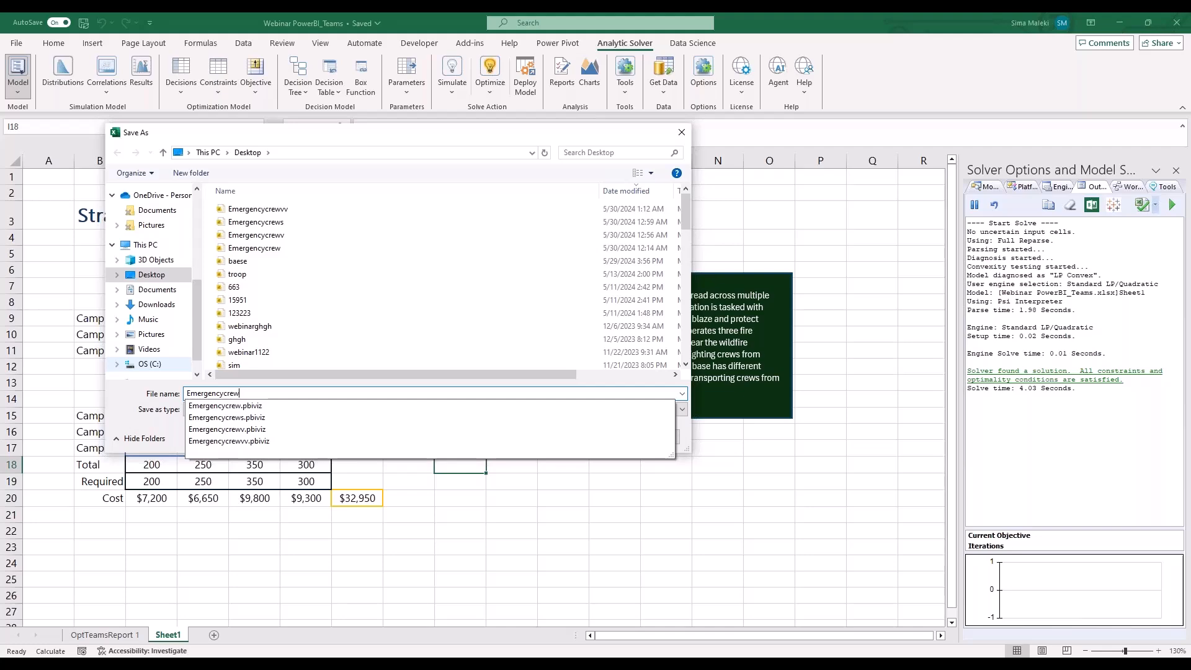
{"action": "key", "text": "Return"}
{"action": "key", "text": "Return"}
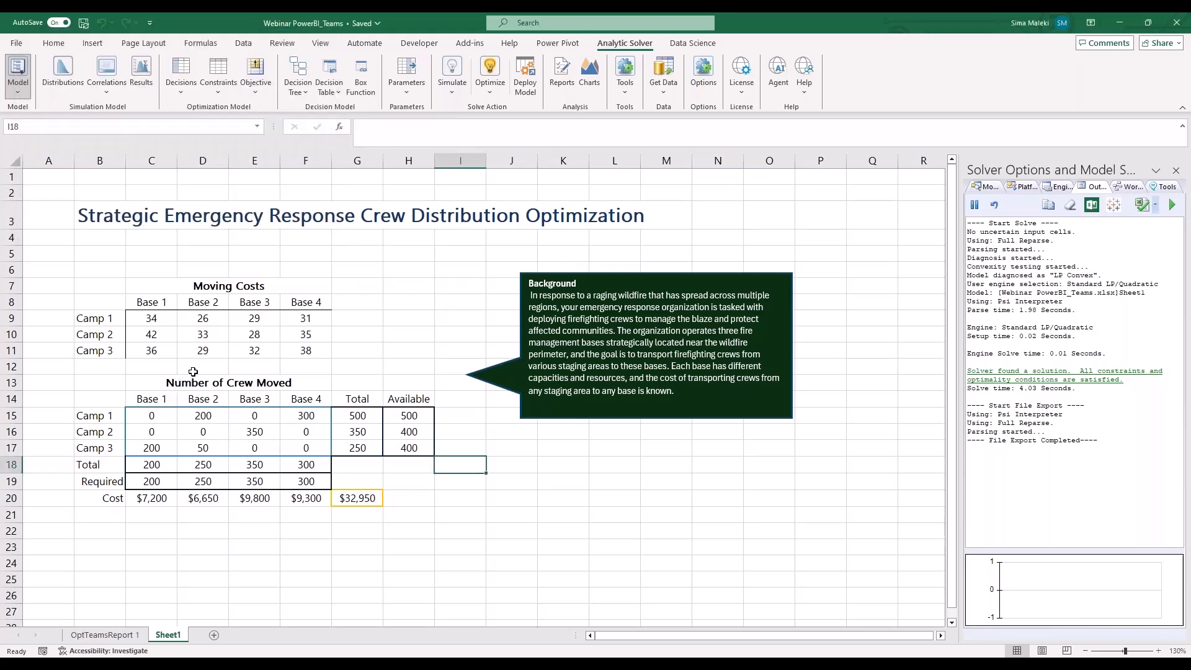
Switch to Power BI Desktop, start a blank report, and import the Emergencycrew2 custom visual from the Desktop
{"action": "left_click", "coordinate": [394, 661]}
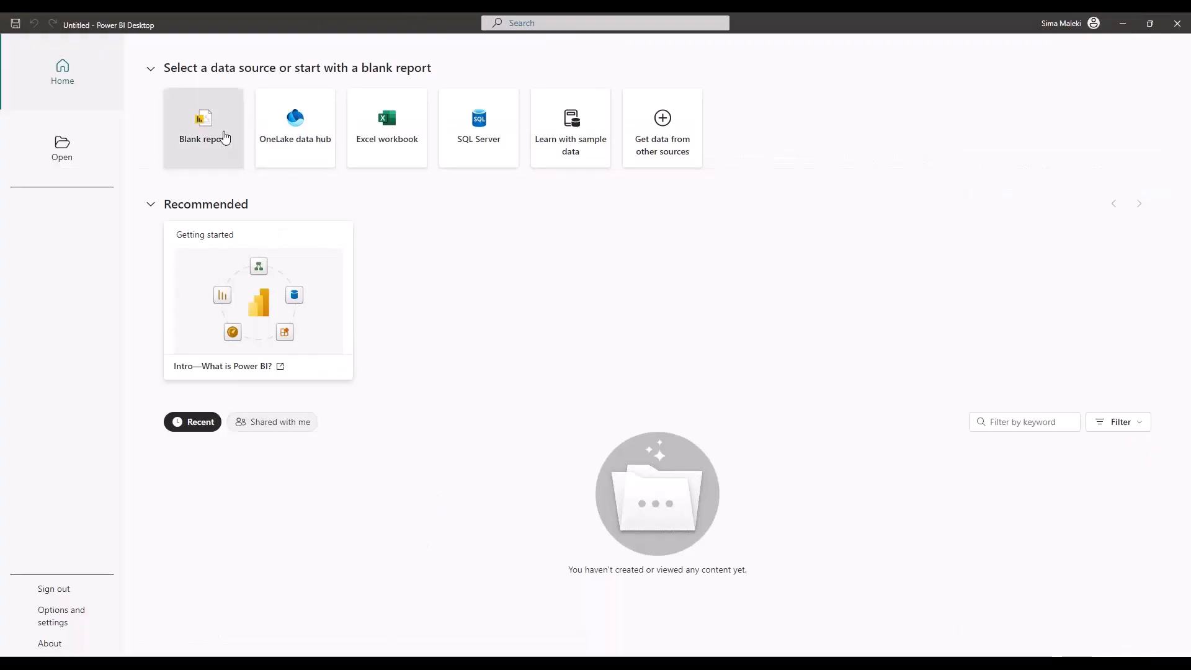
{"action": "left_click", "coordinate": [224, 137]}
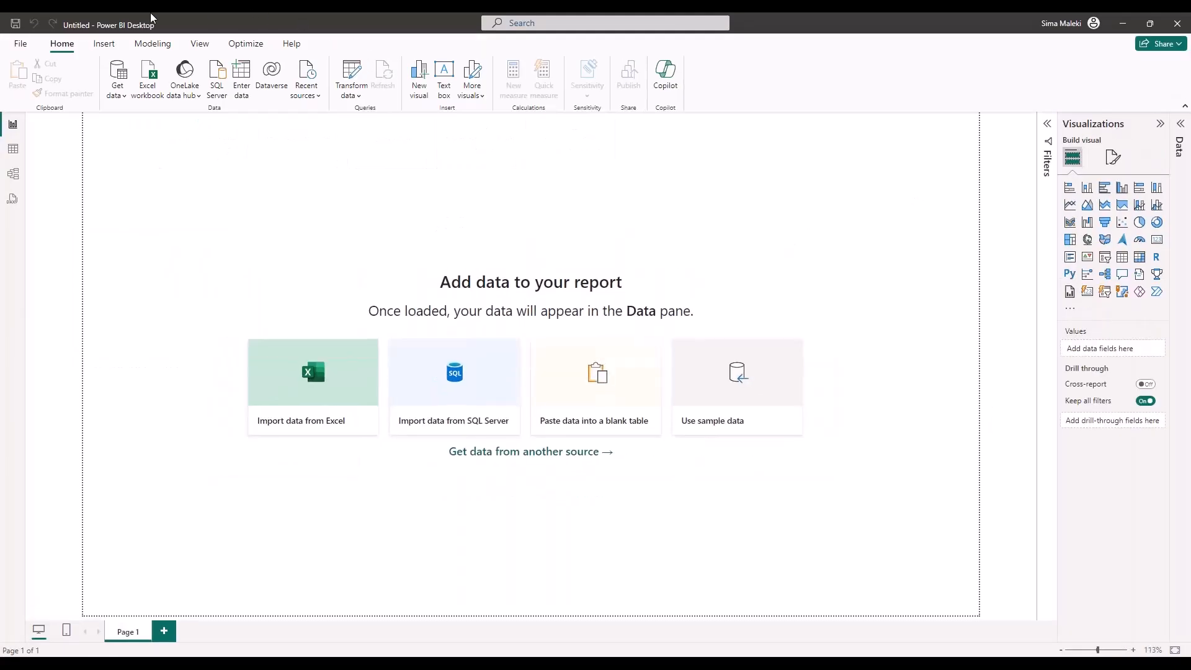
{"action": "left_click", "coordinate": [22, 44]}
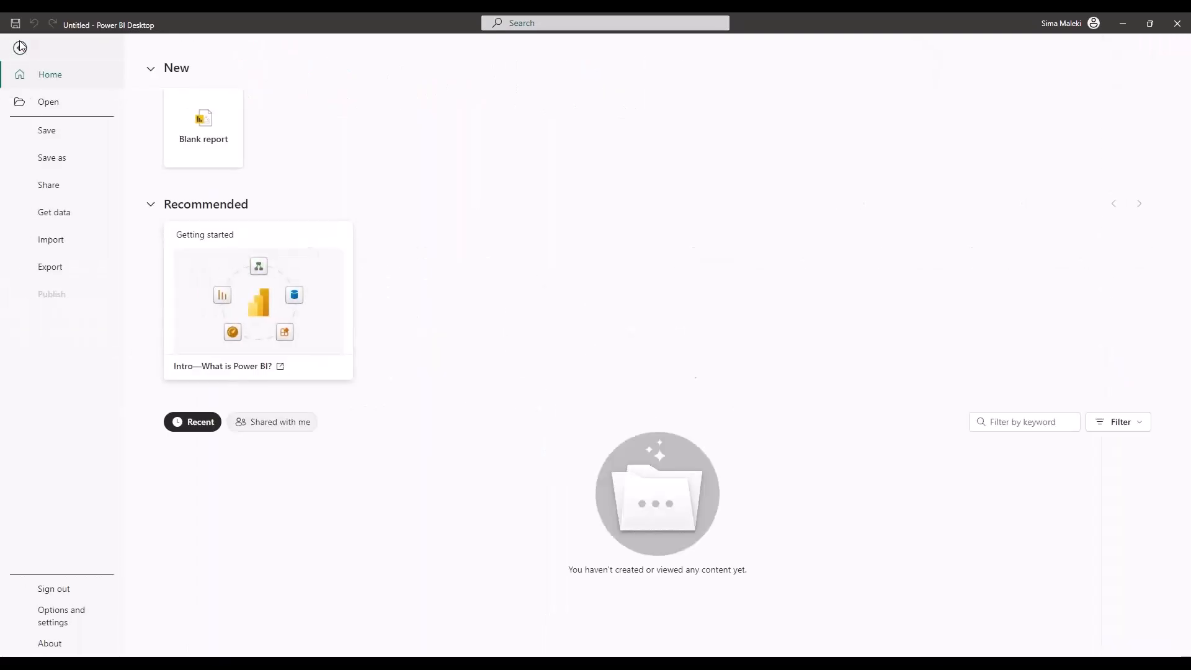
{"action": "left_click", "coordinate": [56, 245]}
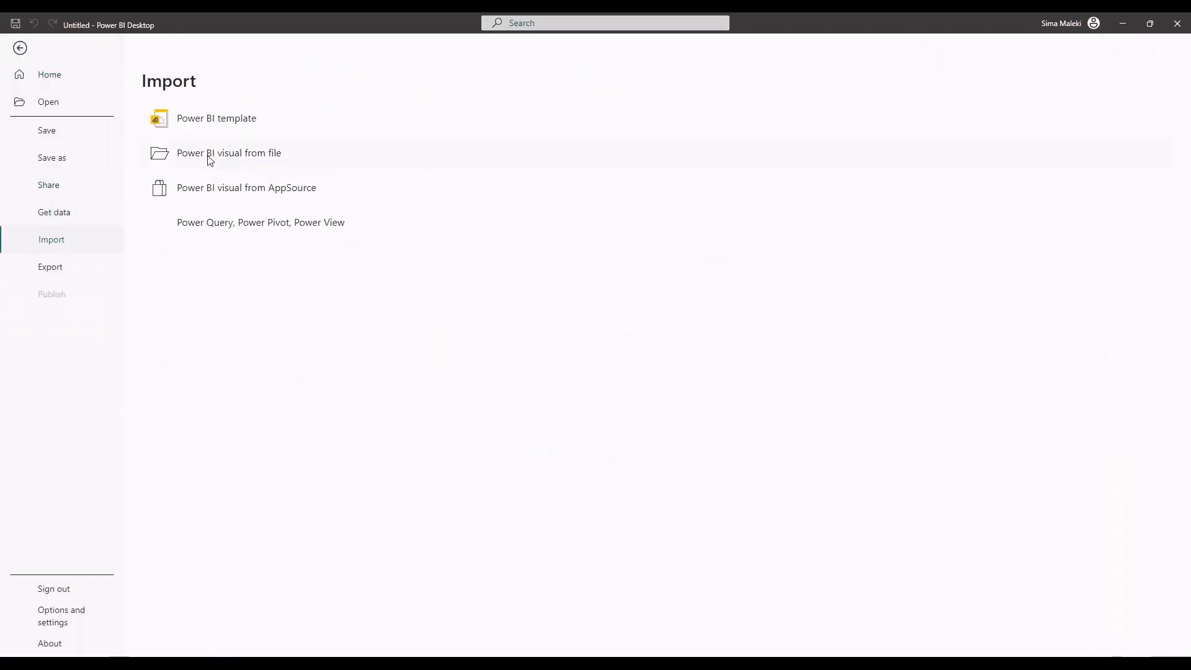
{"action": "key", "text": "Escape"}
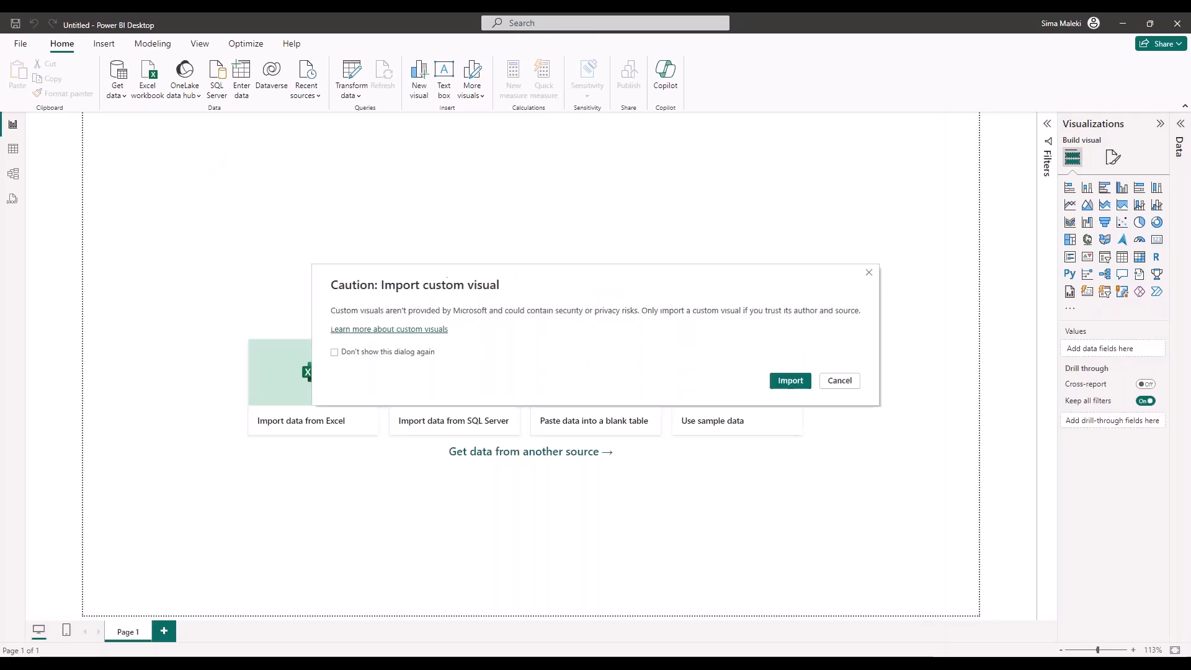
{"action": "left_click", "coordinate": [796, 385]}
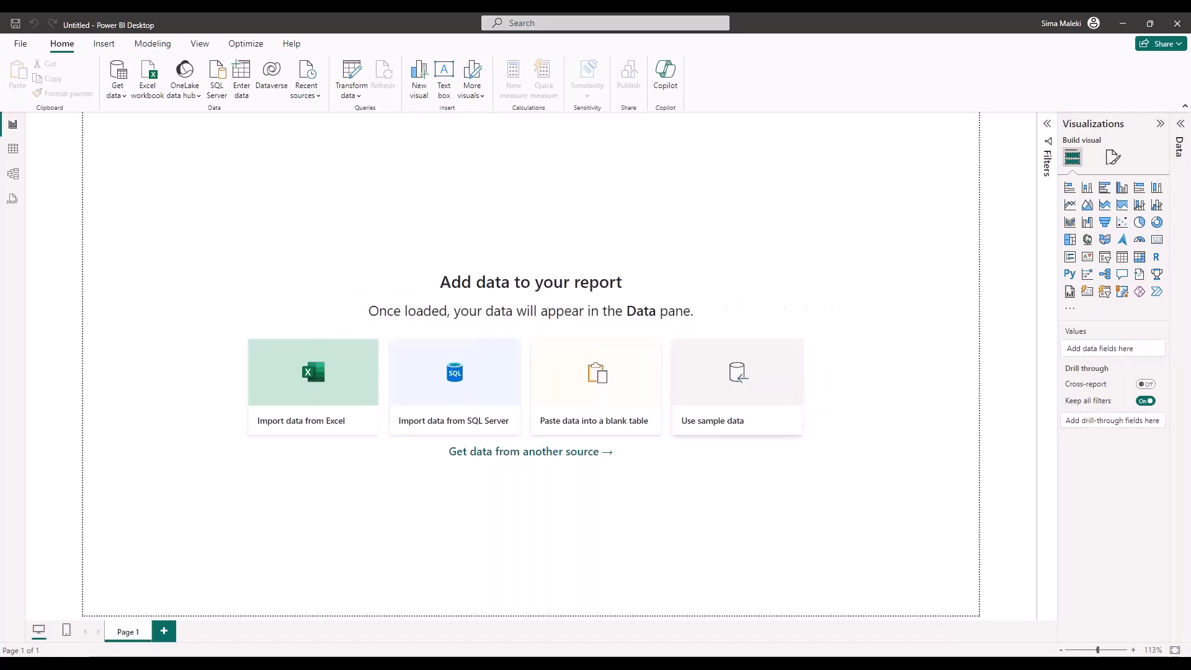
{"action": "left_click", "coordinate": [156, 98]}
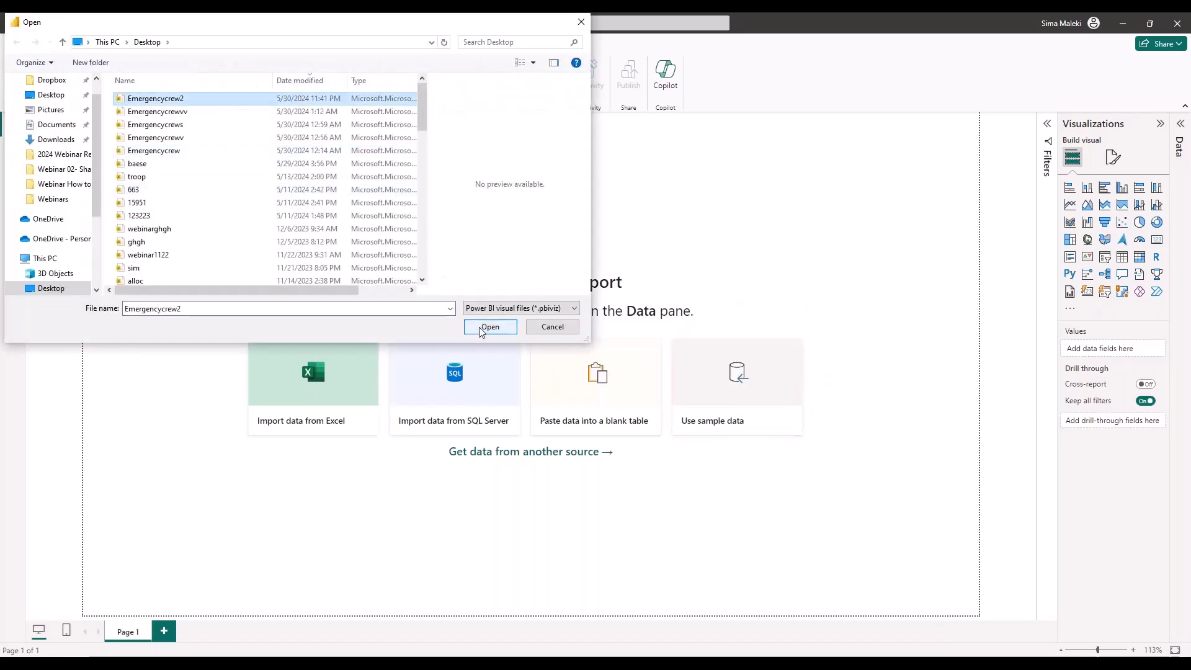
{"action": "left_click", "coordinate": [489, 327]}
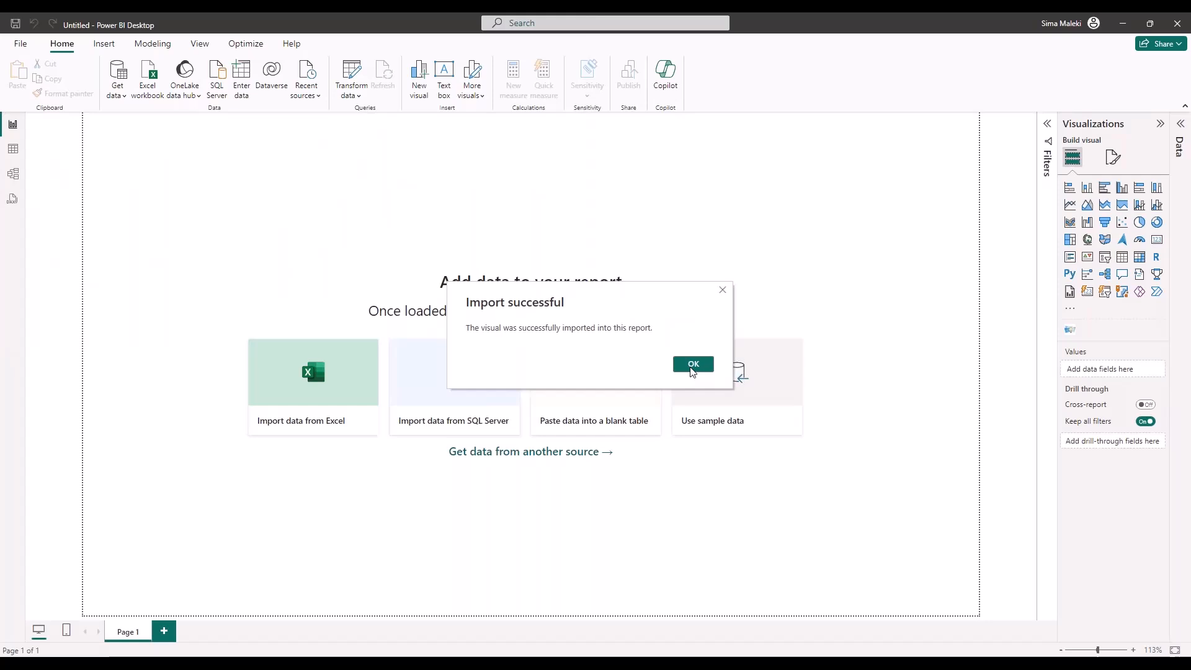
{"action": "left_click", "coordinate": [693, 366]}
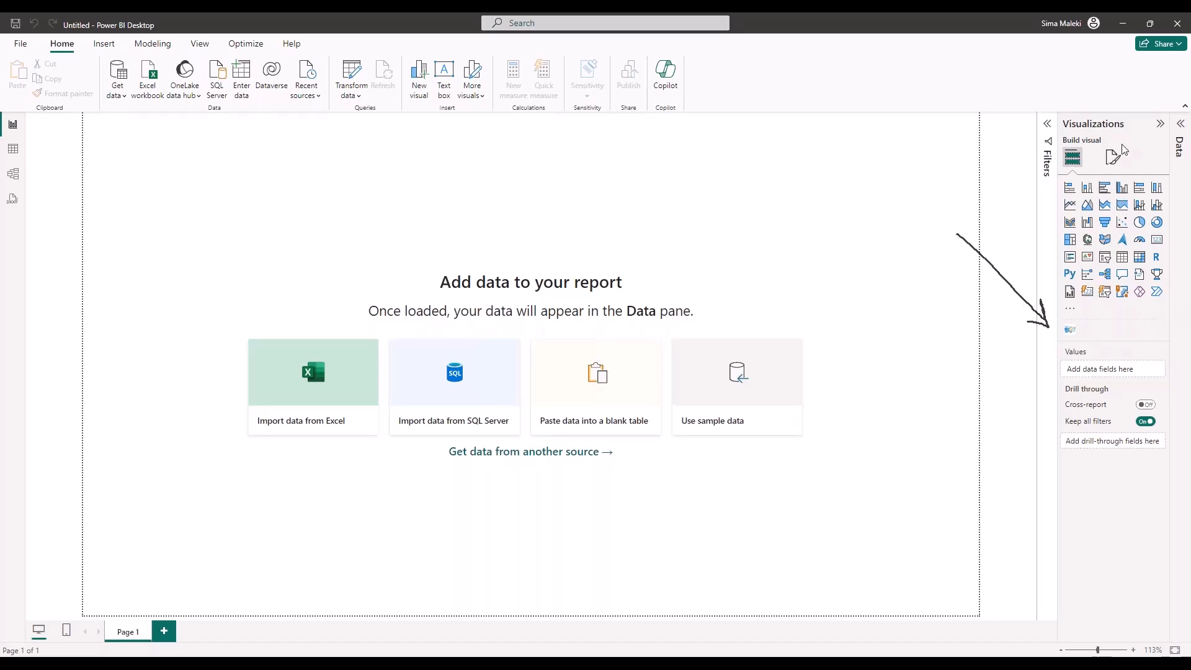
Add the Emergencycrew2 visual to Page 1 and enlarge it to cover most of the page's width
{"action": "left_click", "coordinate": [1072, 333]}
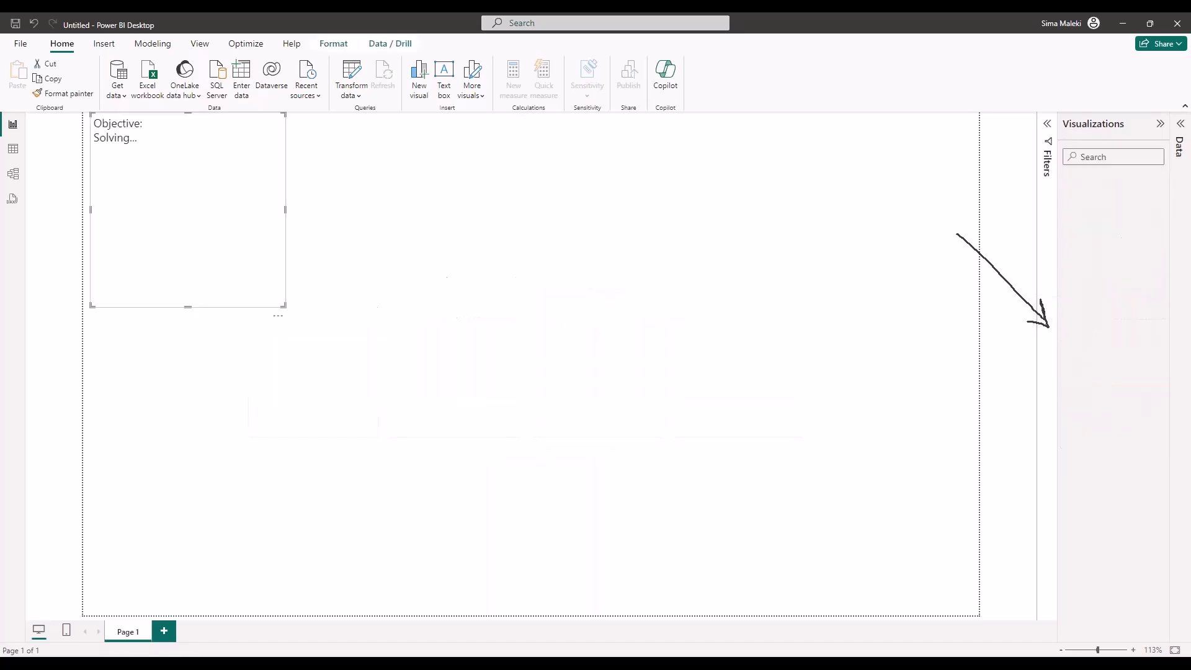
{"action": "left_click", "coordinate": [284, 311]}
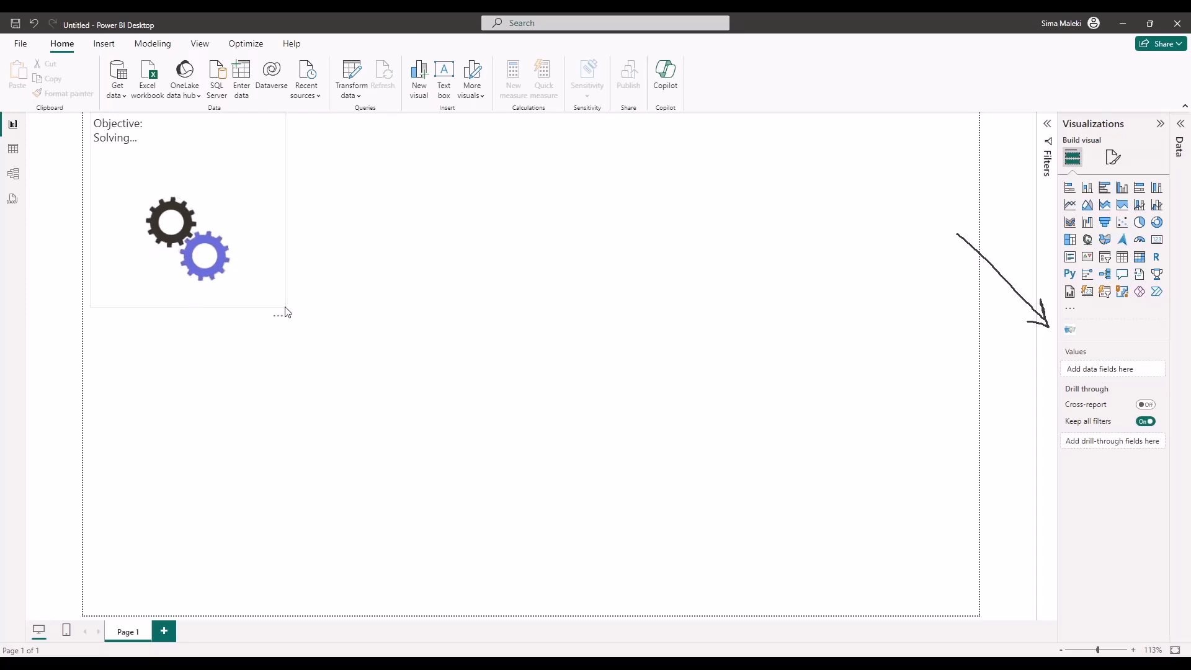
{"action": "left_click", "coordinate": [263, 302]}
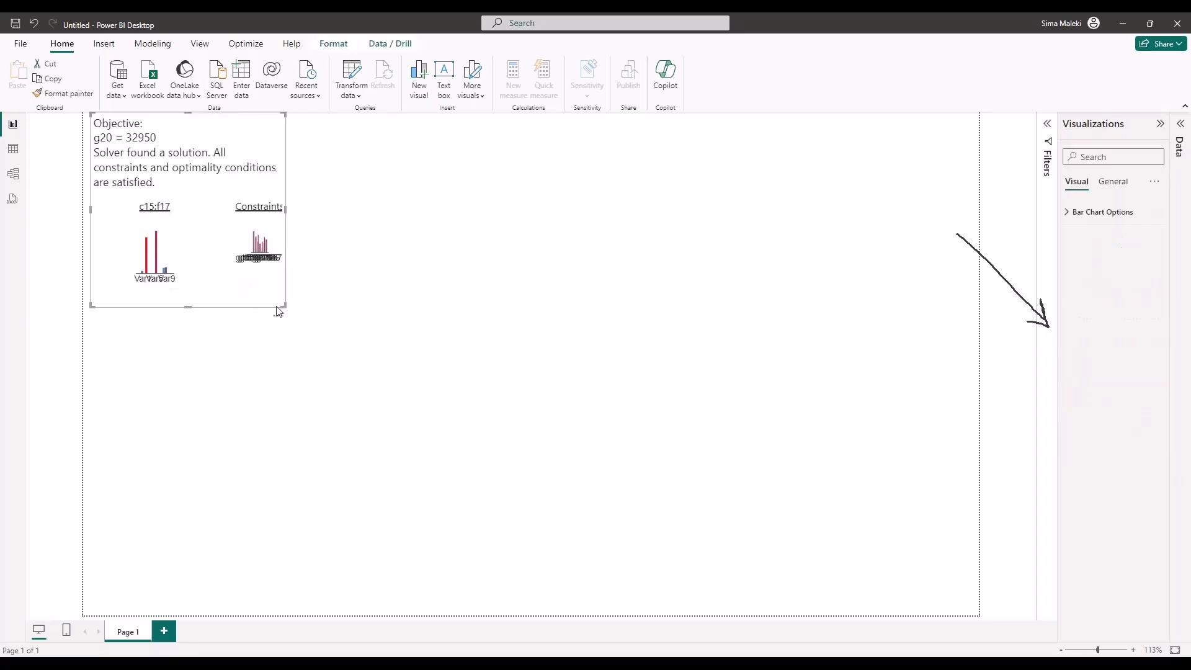
{"action": "left_click_drag", "start_coordinate": [283, 305], "coordinate": [826, 524]}
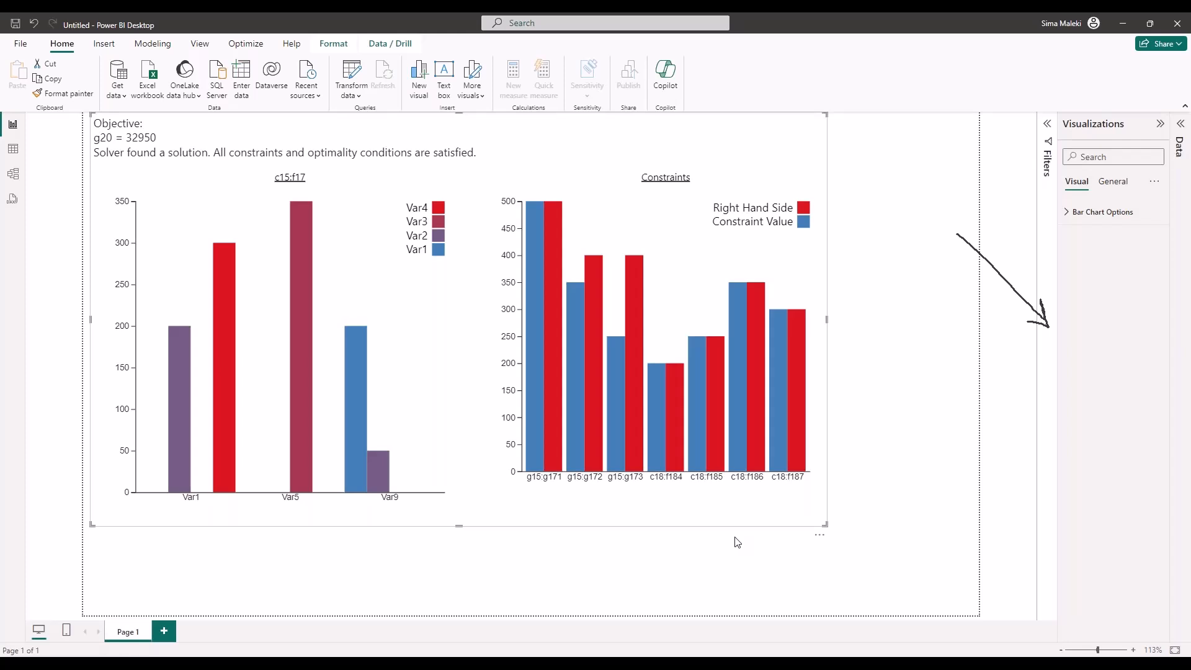
Switch to the Strategic Emergency Response workbook in Excel and review the PsiDataSrc function arguments of cost_src in J13
{"action": "left_click", "coordinate": [1123, 23]}
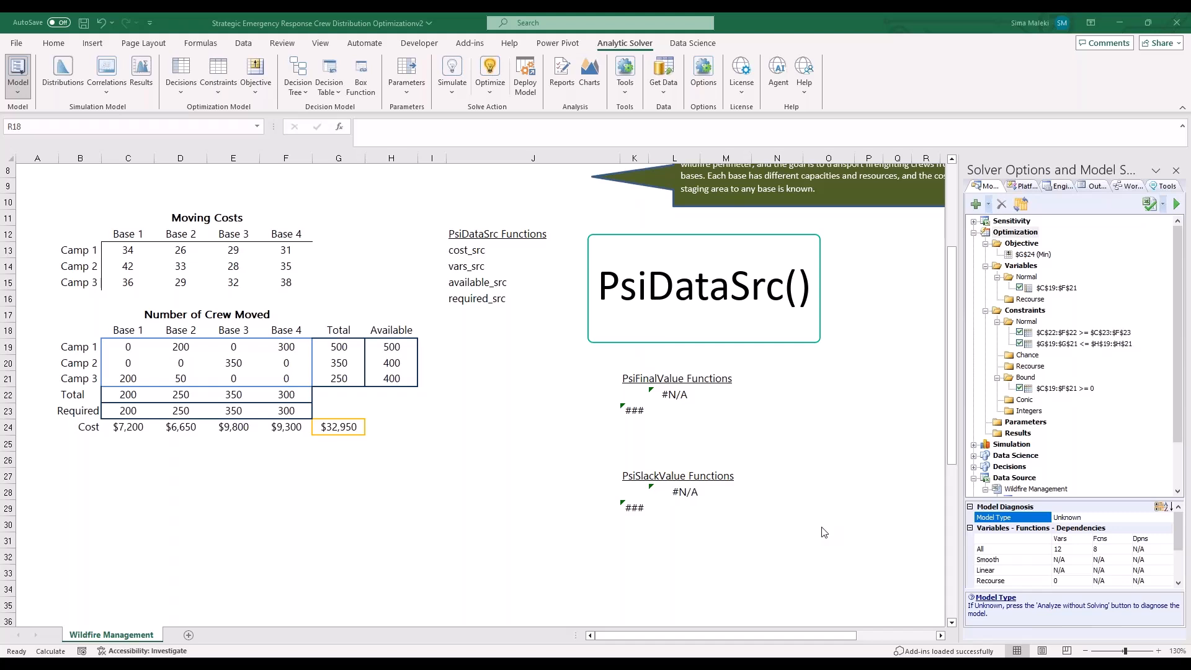
{"action": "left_click", "coordinate": [464, 251]}
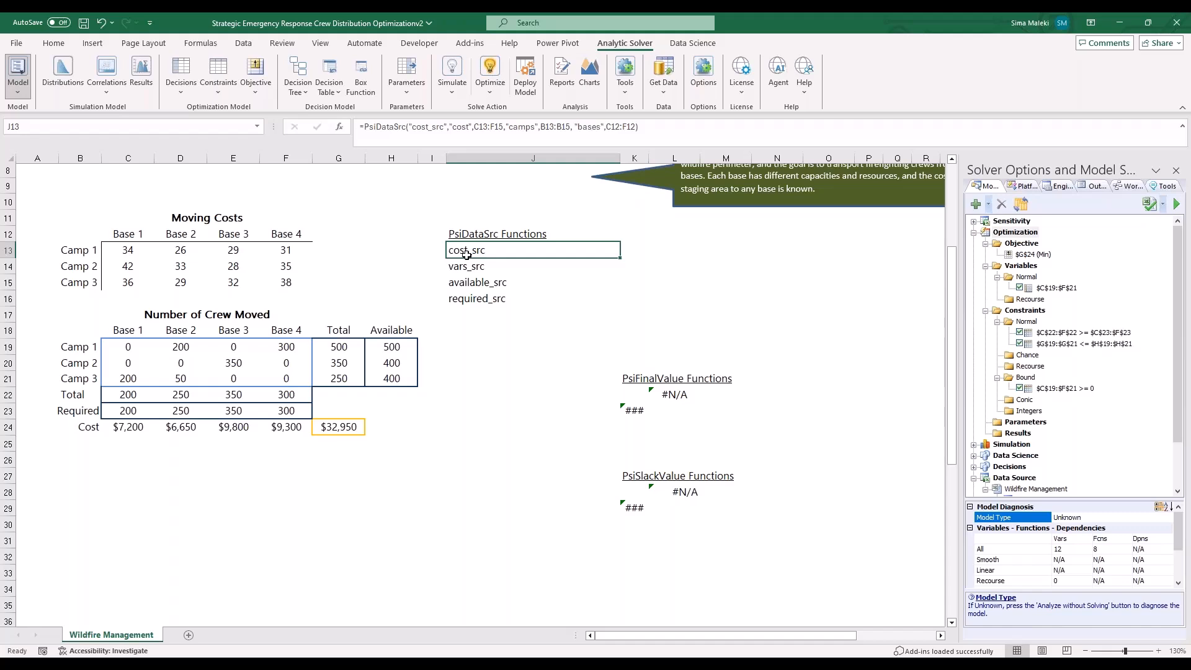
{"action": "left_click", "coordinate": [339, 126]}
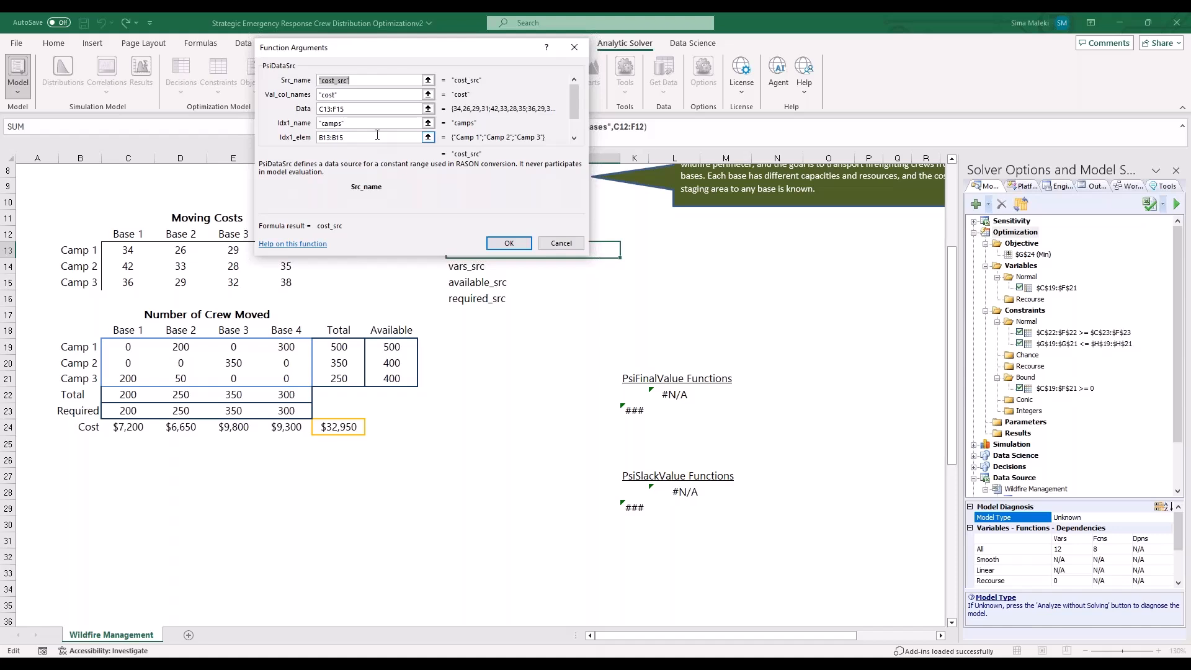
{"action": "key", "text": "Tab"}
{"action": "key", "text": "Tab"}
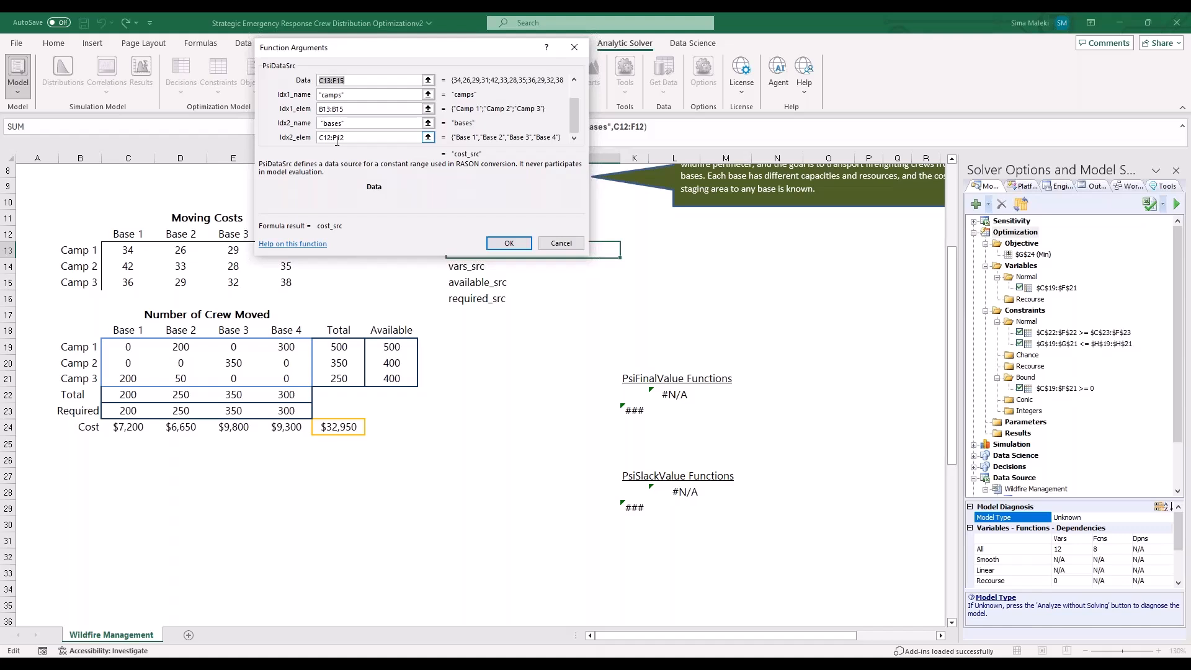
{"action": "left_click", "coordinate": [507, 244]}
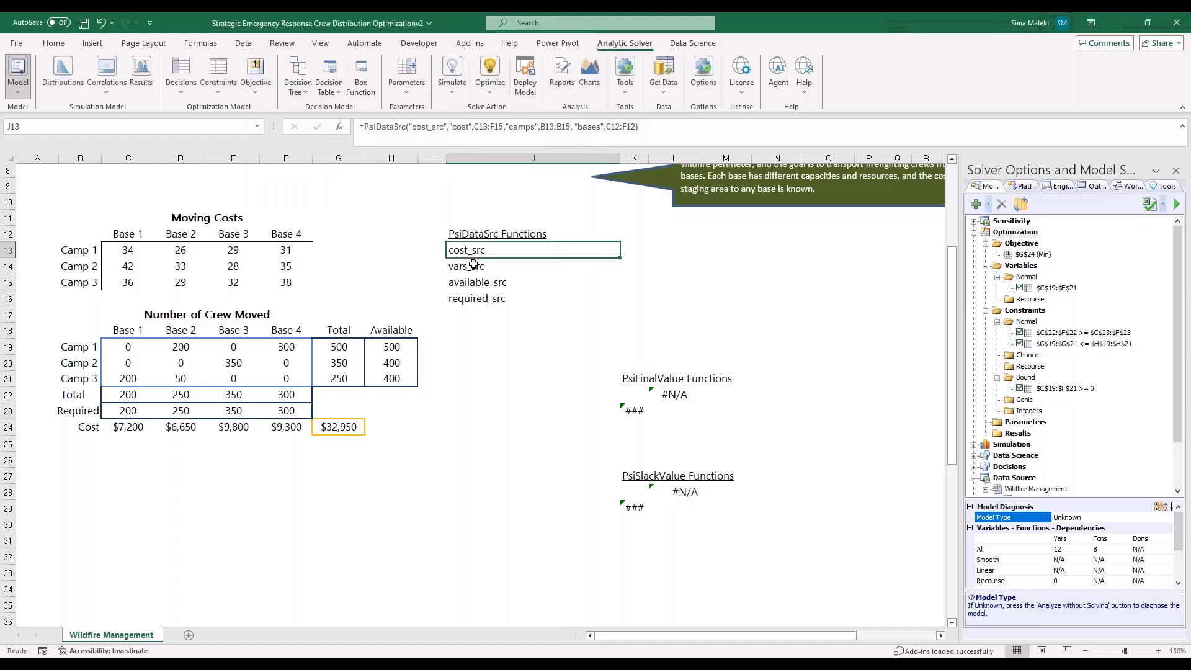
Review the PsiDataSrc function arguments of vars_src in J14, including the camps and bases index columns
{"action": "left_click", "coordinate": [453, 268]}
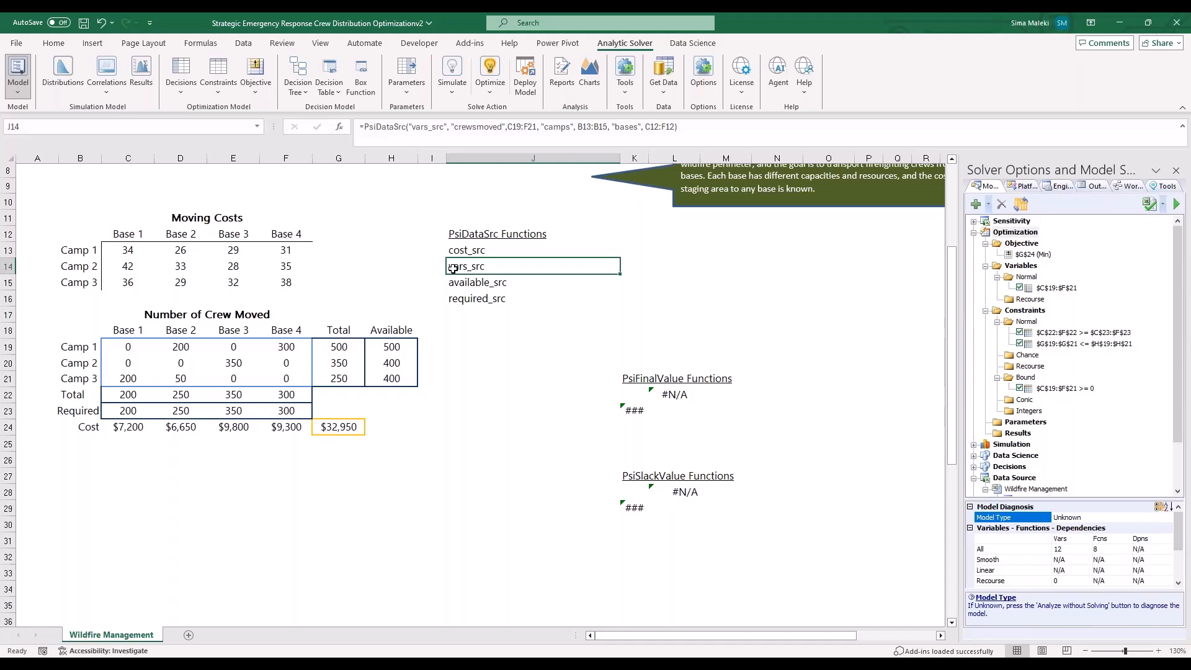
{"action": "left_click", "coordinate": [339, 126]}
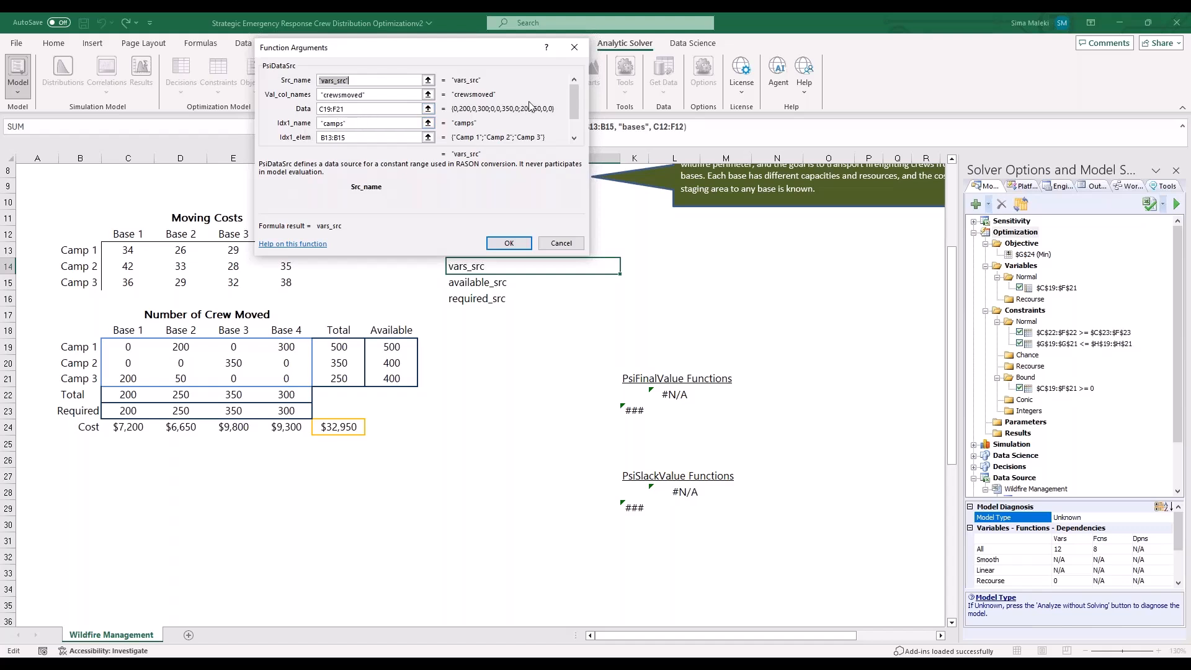
{"action": "left_click_drag", "start_coordinate": [574, 102], "coordinate": [570, 142]}
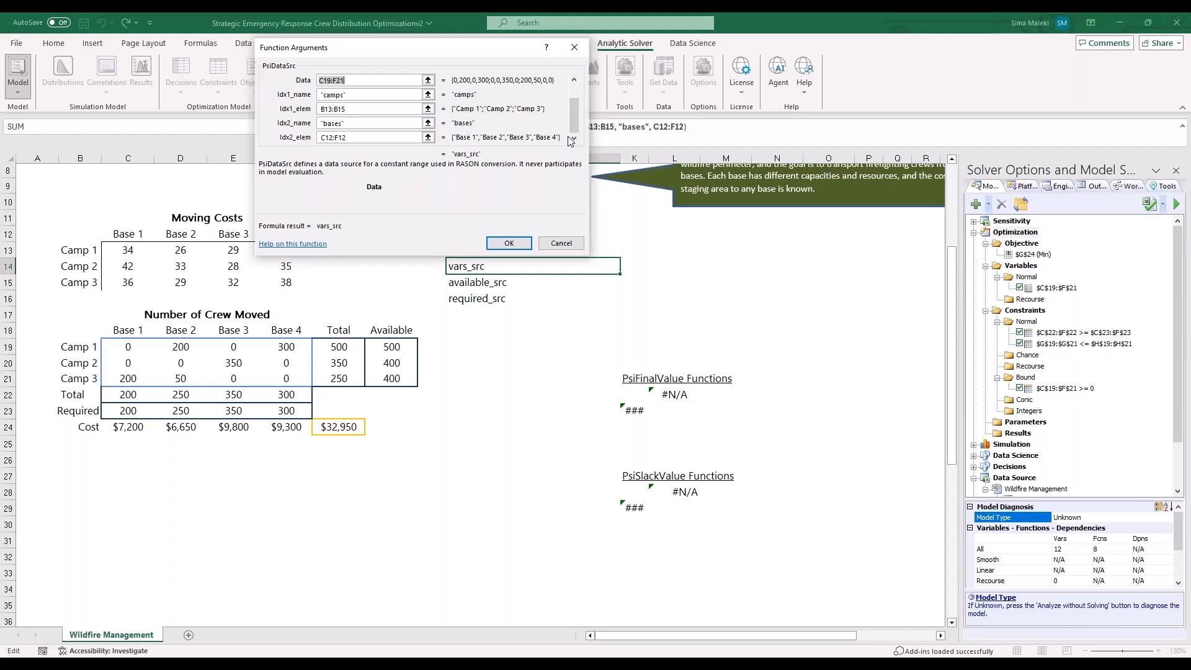
{"action": "left_click", "coordinate": [508, 243]}
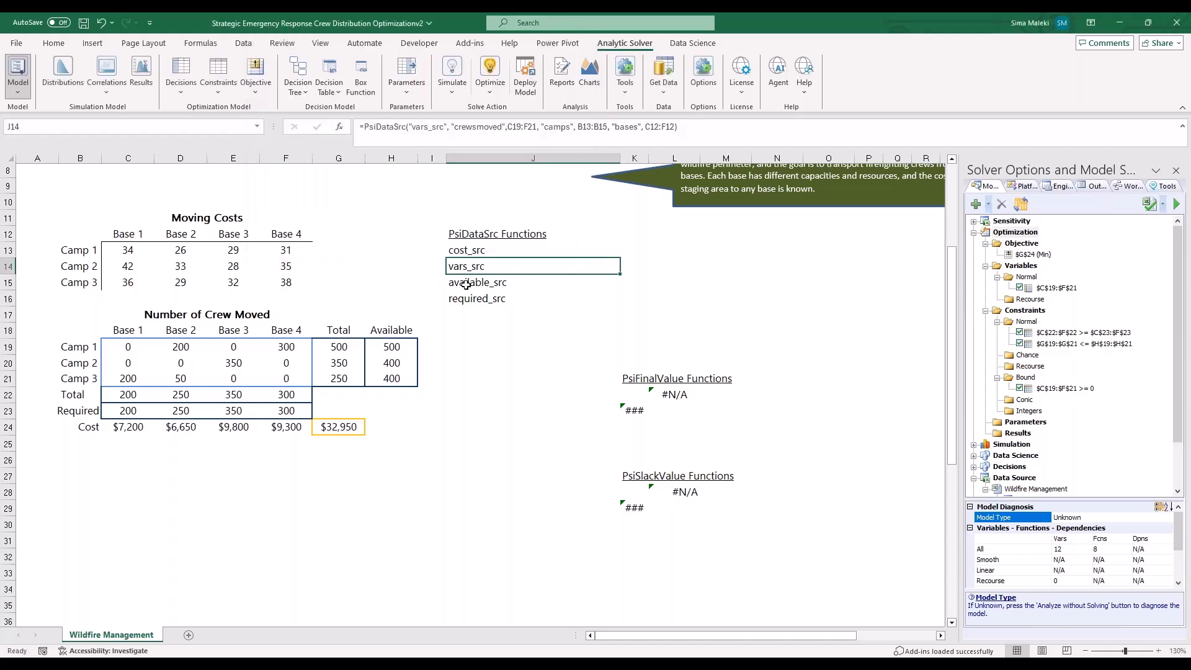
Look over the remaining PsiDataSrc cells and result functions, and switch to the EmergencyCrewsData workbook to examine its AllData table
{"action": "key", "text": "Down"}
{"action": "key", "text": "Down"}
{"action": "key", "text": "Down"}
{"action": "key", "text": "Down"}
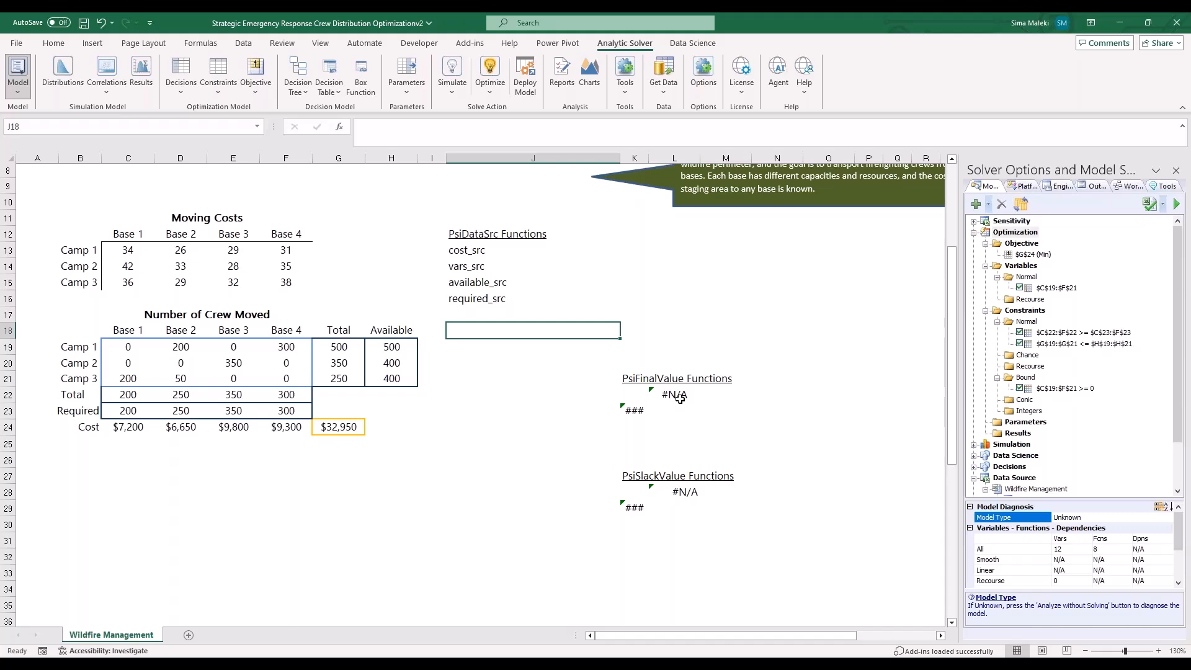
{"action": "left_click", "coordinate": [676, 443]}
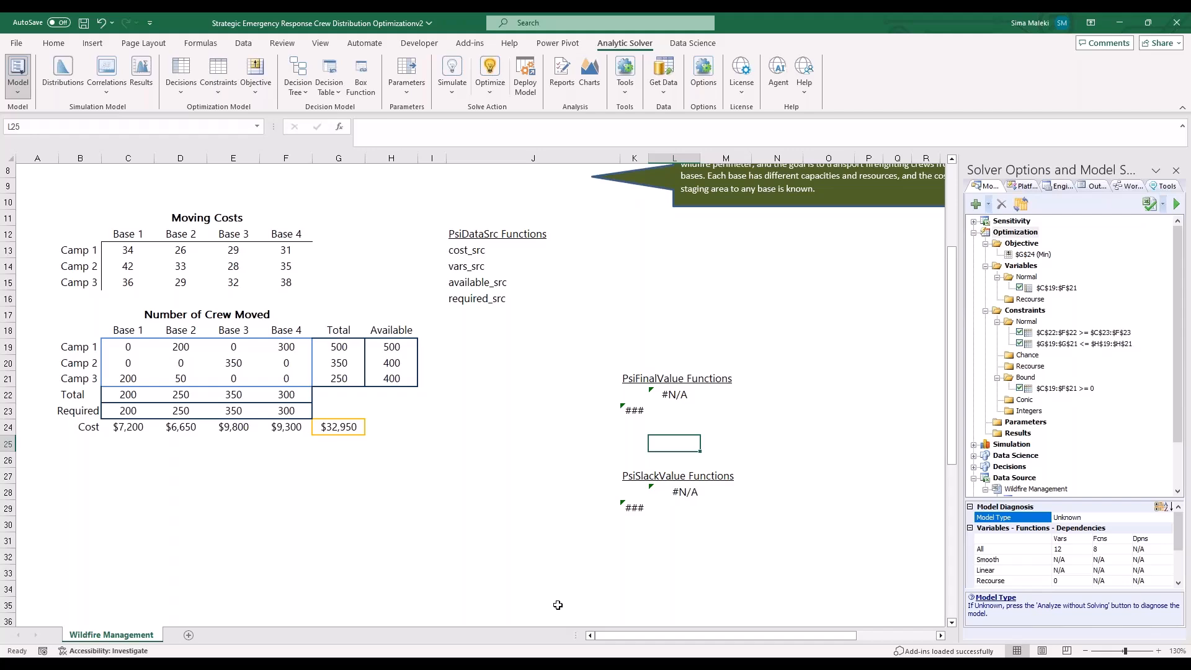
{"action": "left_click", "coordinate": [303, 636]}
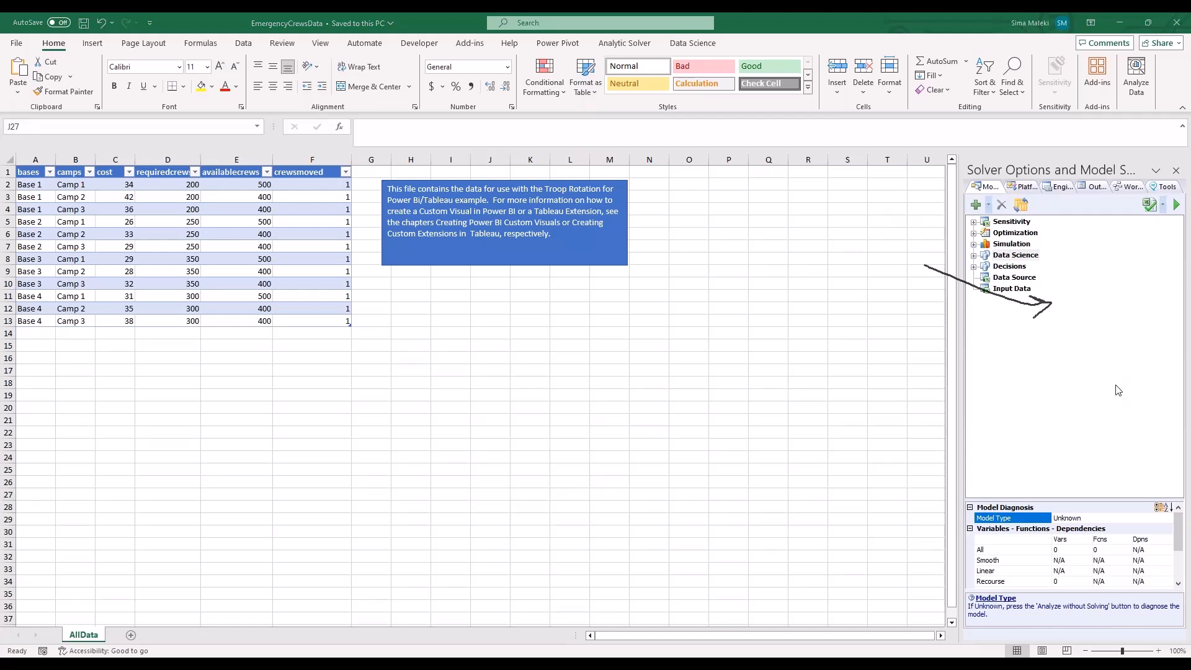
Switch to the Strategic Emergency Response workbook and start deploying its model to Power BI as an embedded model
{"action": "mouse_move", "coordinate": [391, 653]}
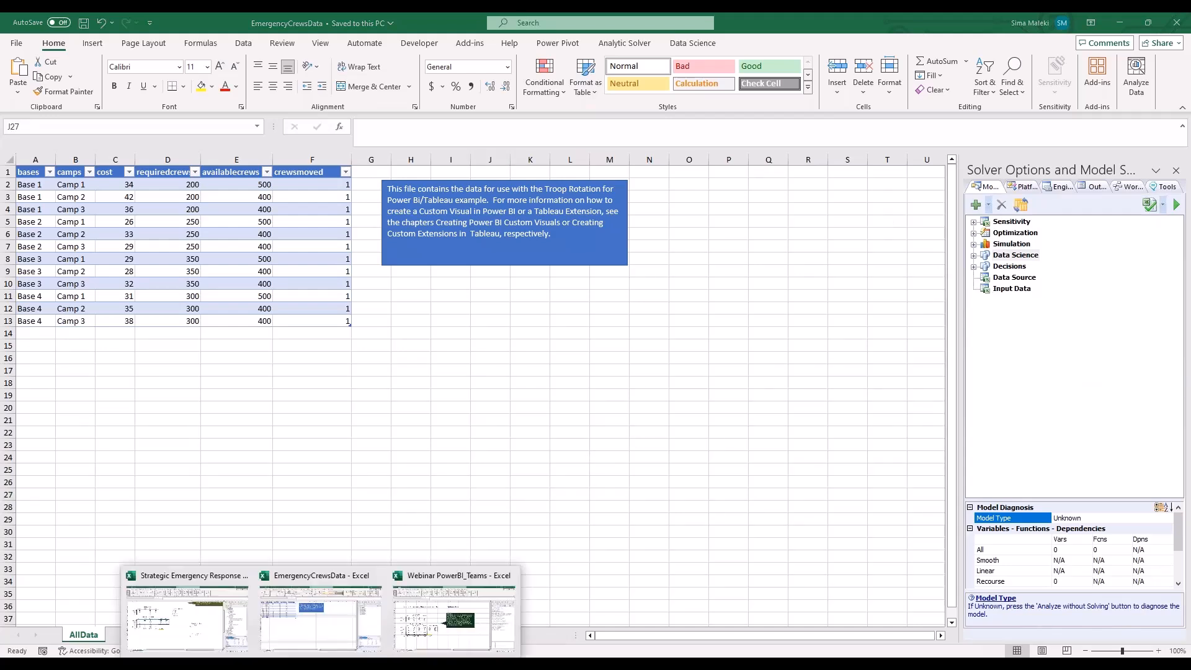
{"action": "left_click", "coordinate": [212, 645]}
{"action": "left_click", "coordinate": [325, 542]}
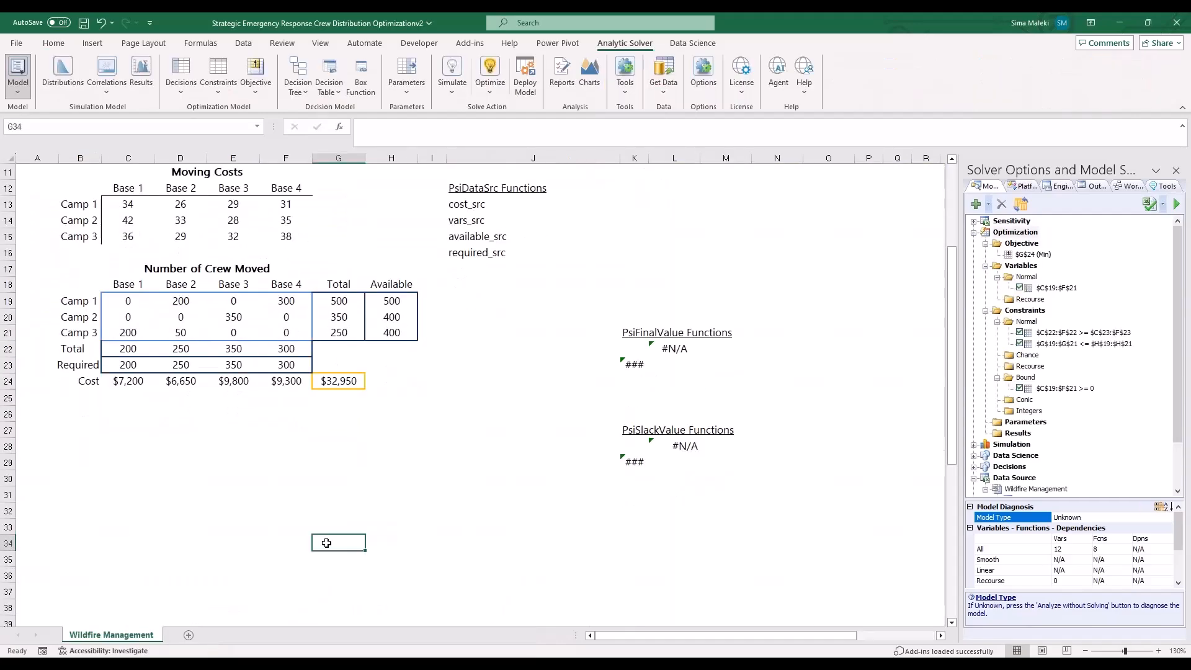
{"action": "left_click", "coordinate": [523, 89]}
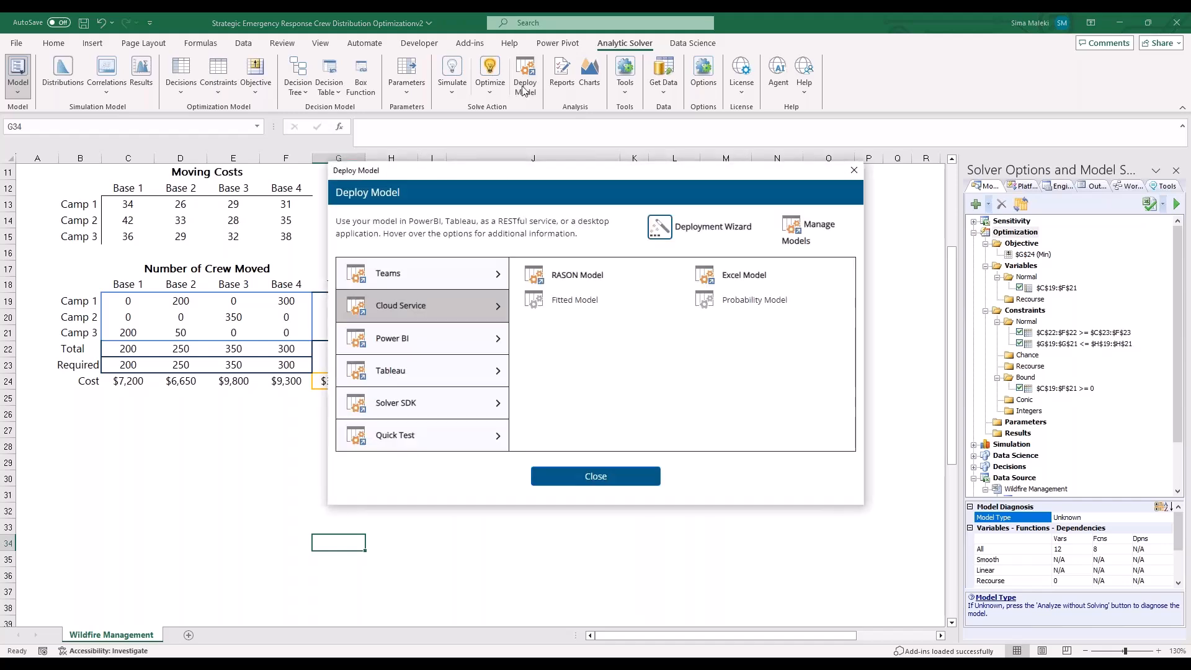
{"action": "left_click", "coordinate": [443, 349]}
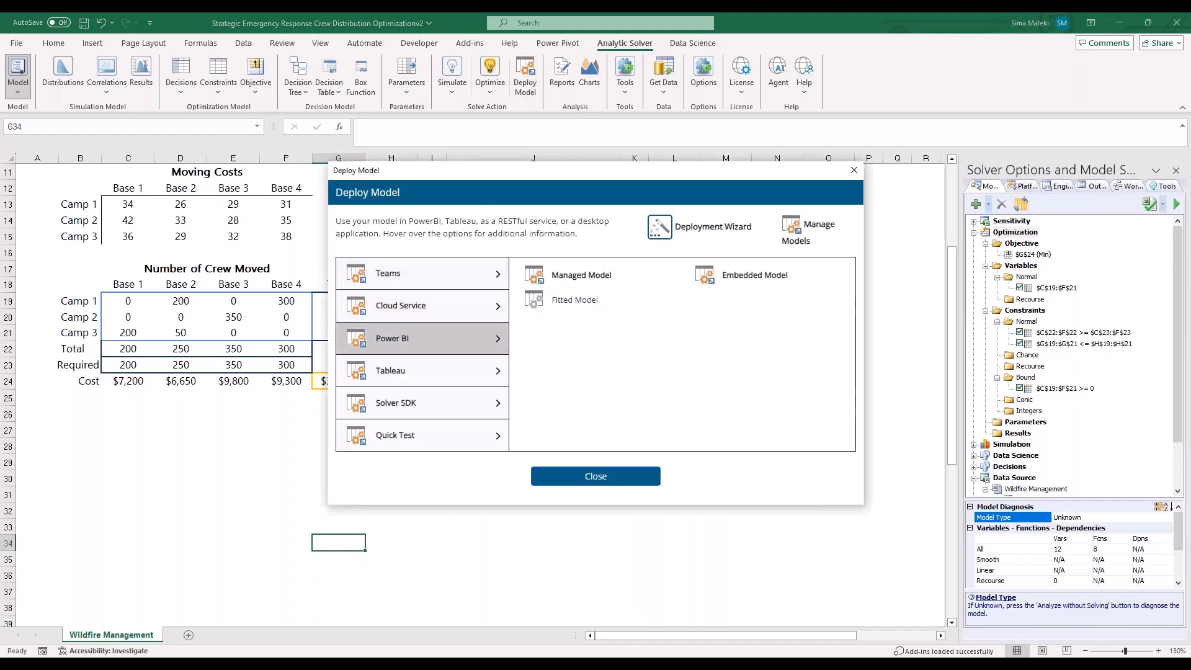
{"action": "left_click", "coordinate": [729, 277]}
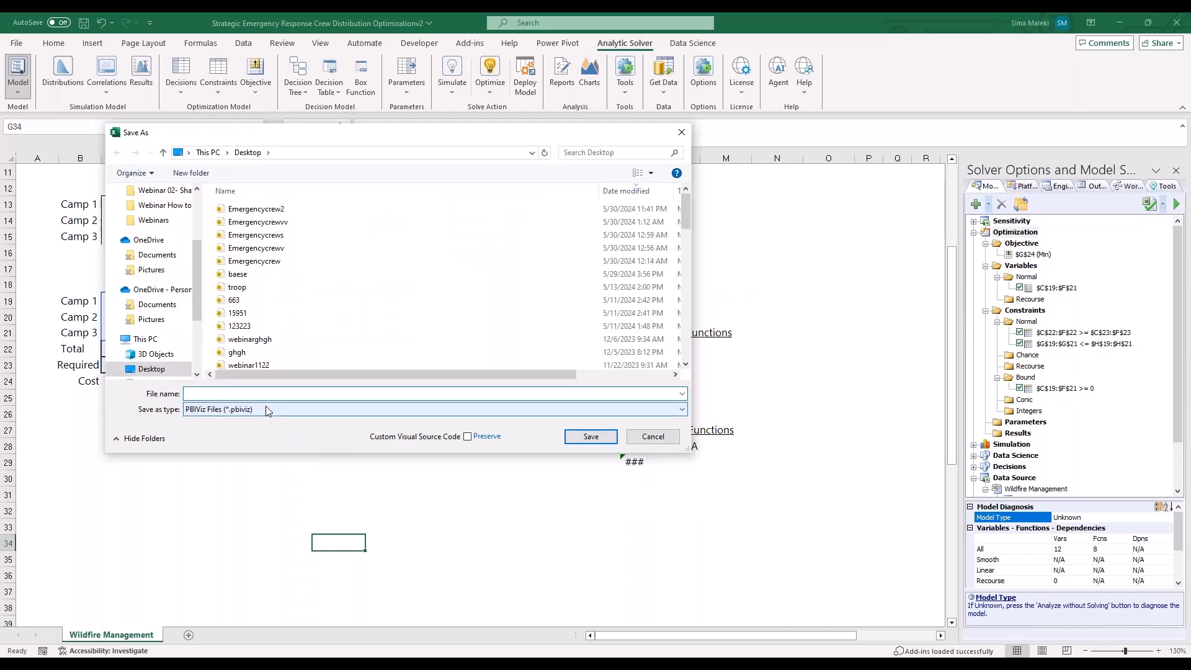
Save the Power BI custom visual to the Desktop as Emergencycrewvv in PBIViz format
{"action": "type", "text": "Eme"}
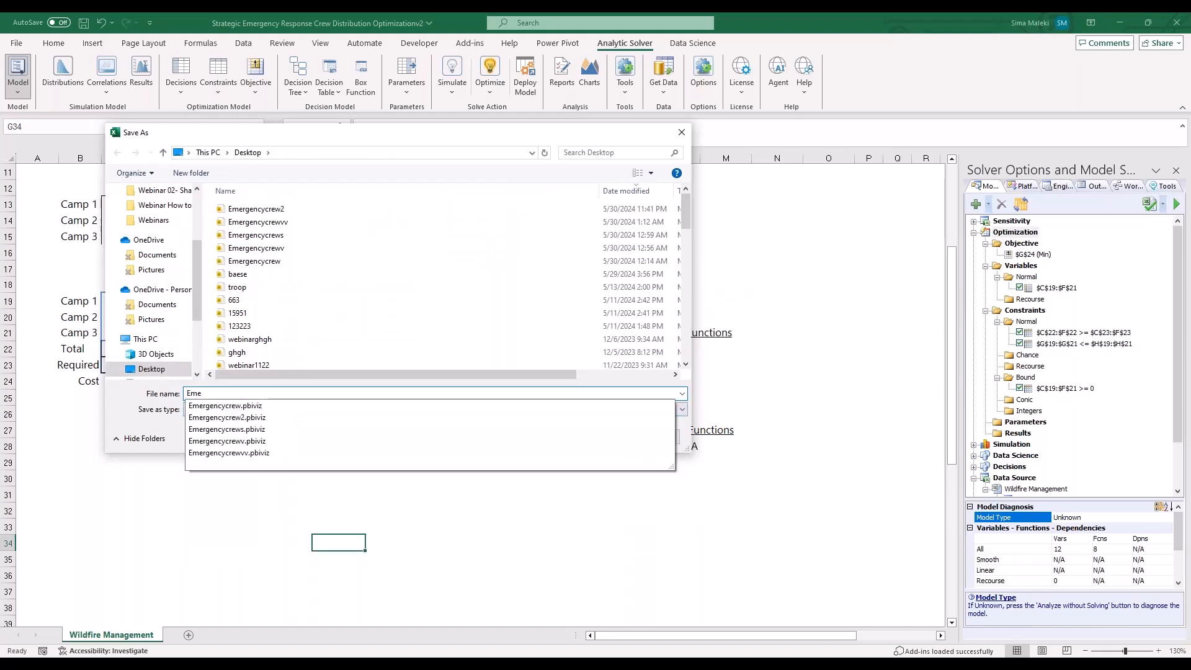
{"action": "type", "text": "rgencycrew"}
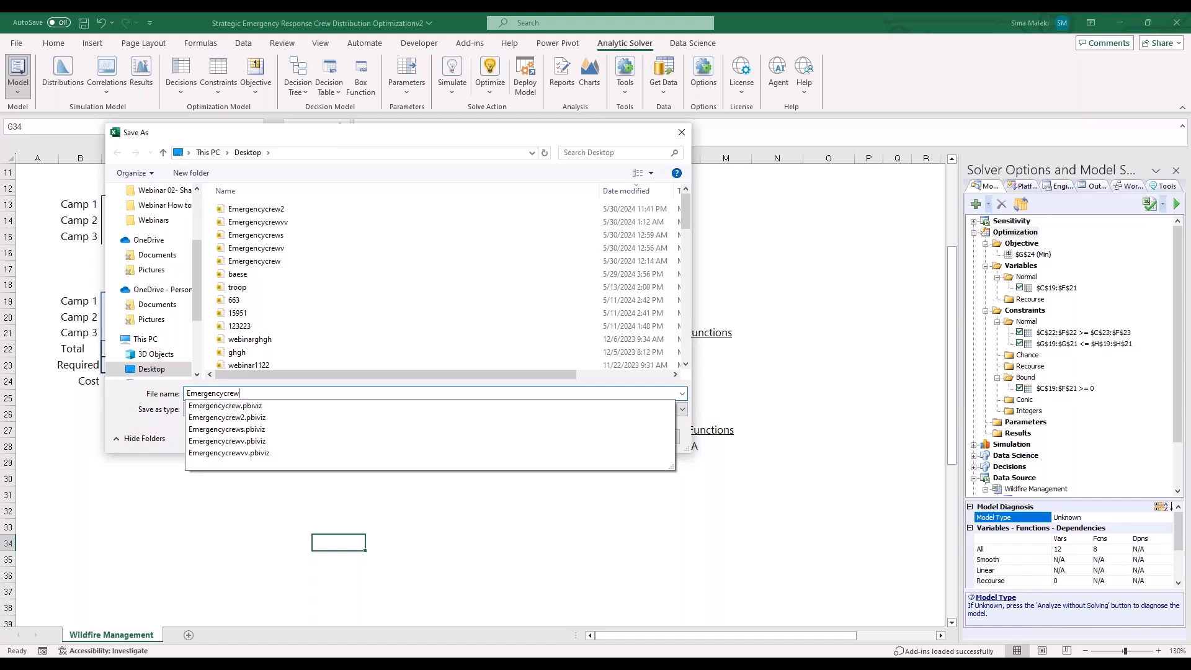
{"action": "type", "text": "vvv"}
{"action": "key", "text": "Return"}
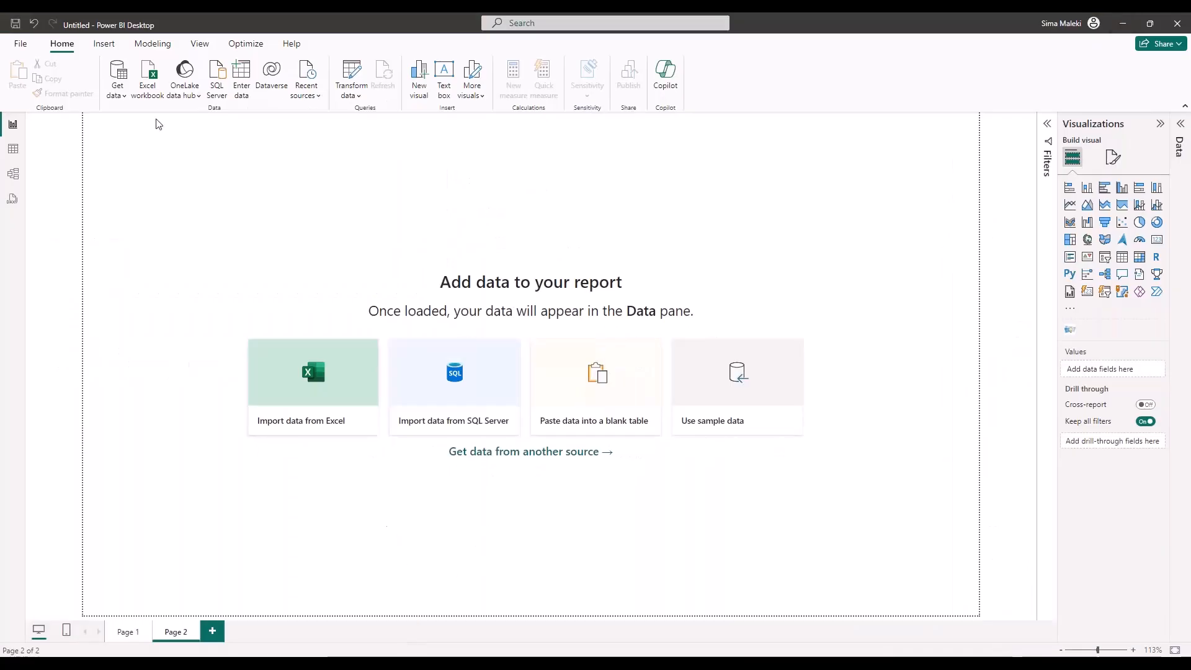
In Power BI Desktop, load Table13 from the EmergencyCrewsData Excel workbook and expand its fields
{"action": "left_click", "coordinate": [121, 97]}
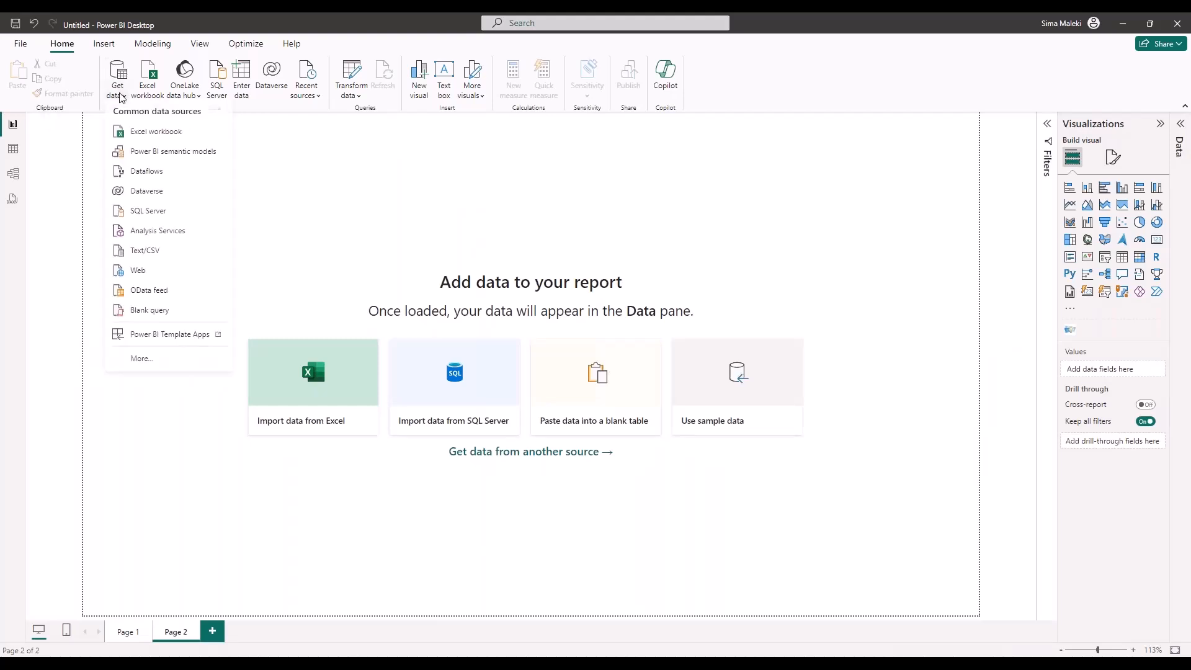
{"action": "left_click", "coordinate": [144, 135]}
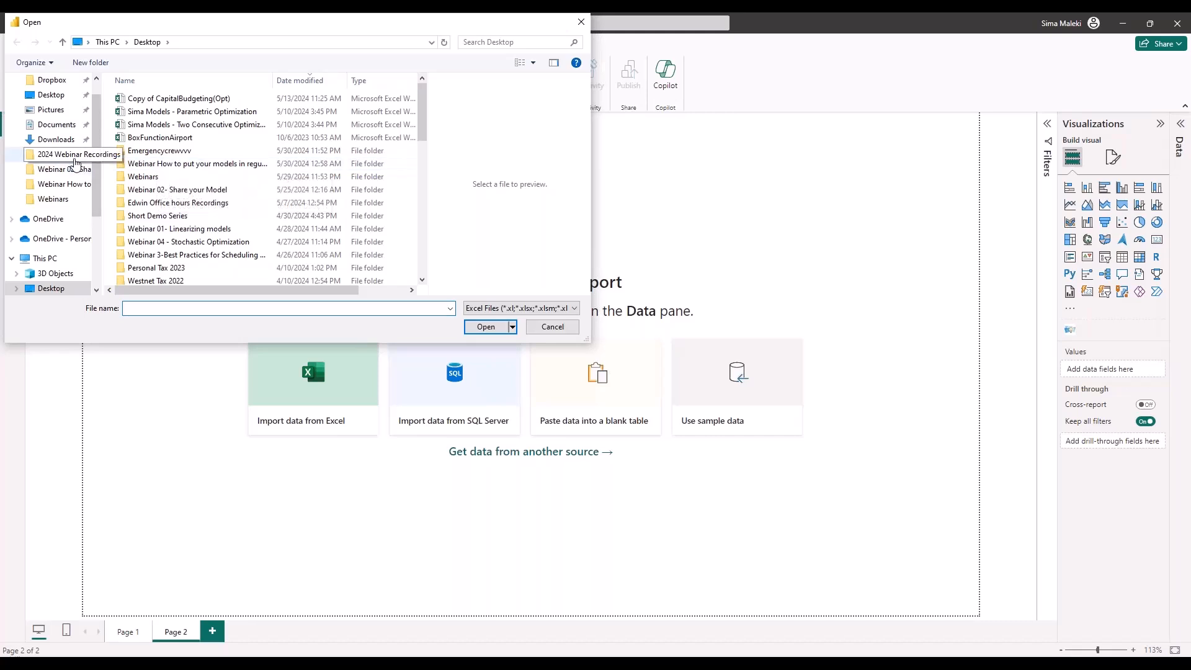
{"action": "left_click", "coordinate": [62, 168]}
{"action": "left_click", "coordinate": [62, 183]}
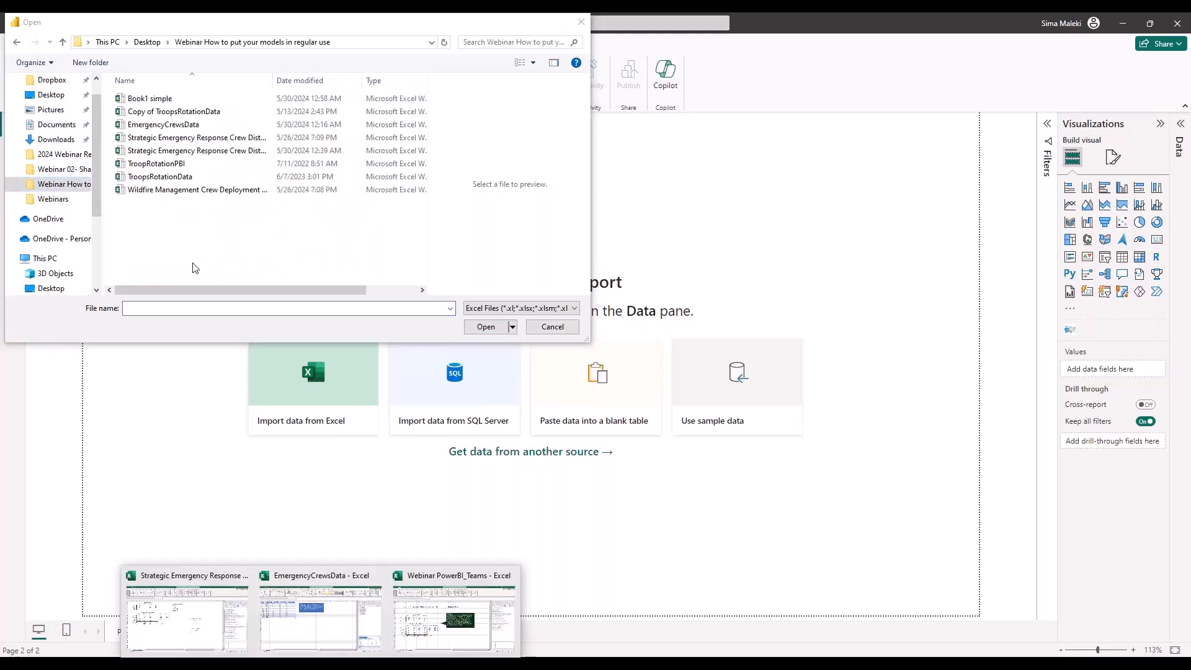
{"action": "double_click", "coordinate": [144, 125]}
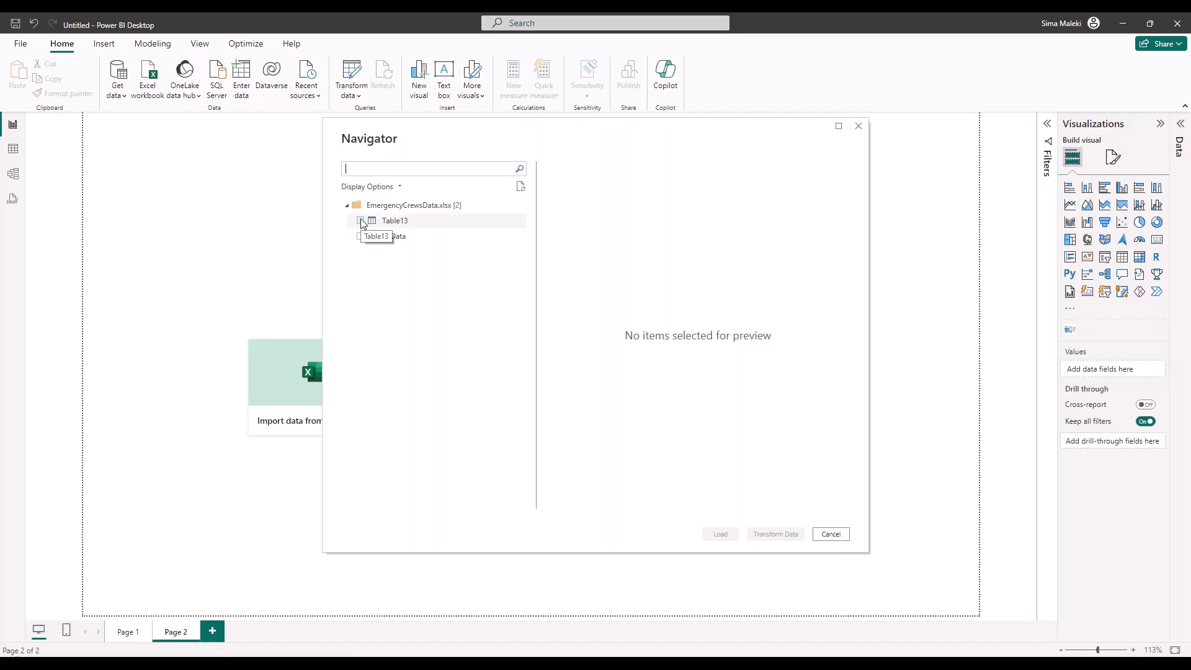
{"action": "left_click", "coordinate": [360, 221]}
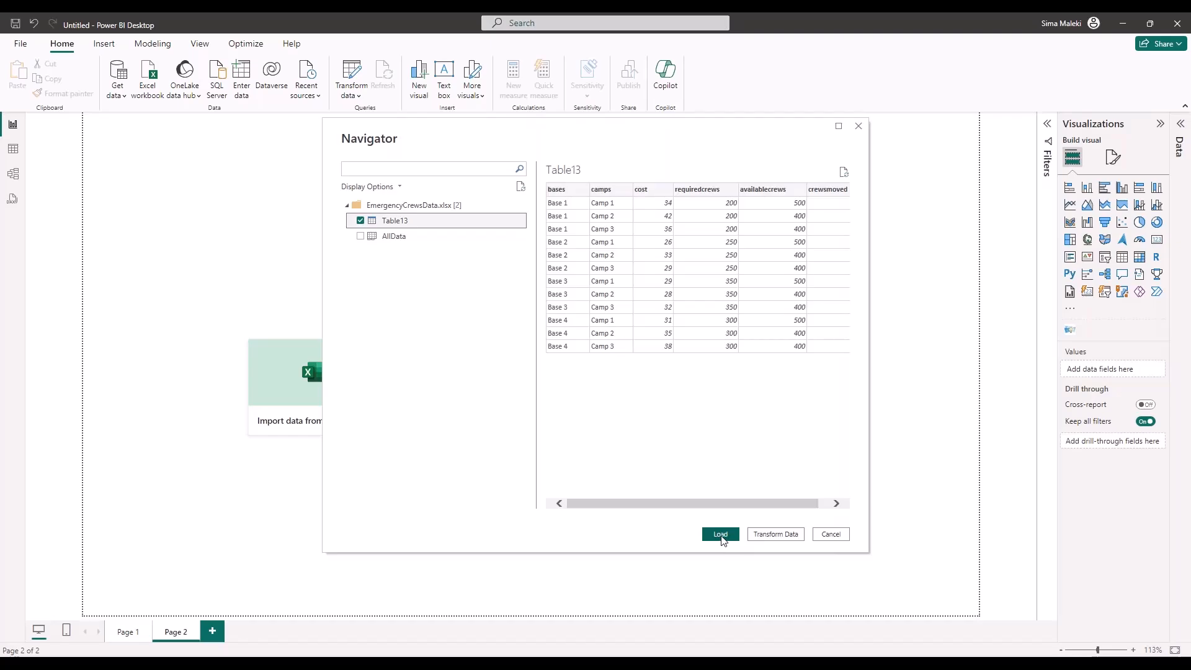
{"action": "left_click", "coordinate": [720, 536]}
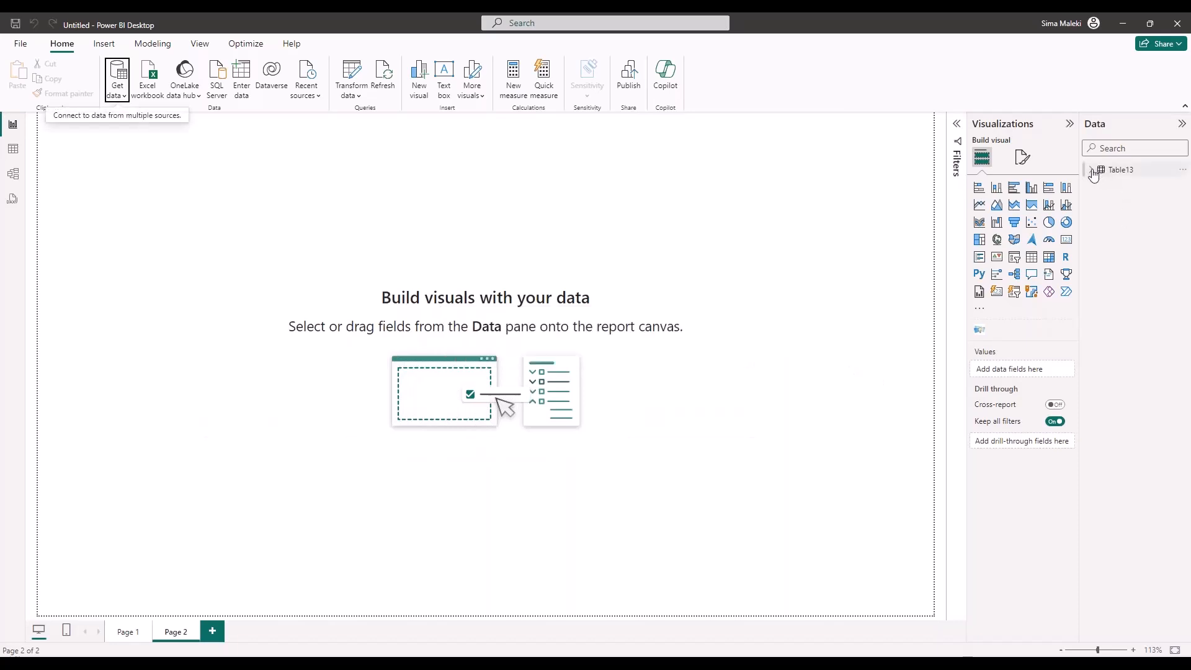
{"action": "left_click", "coordinate": [1096, 173]}
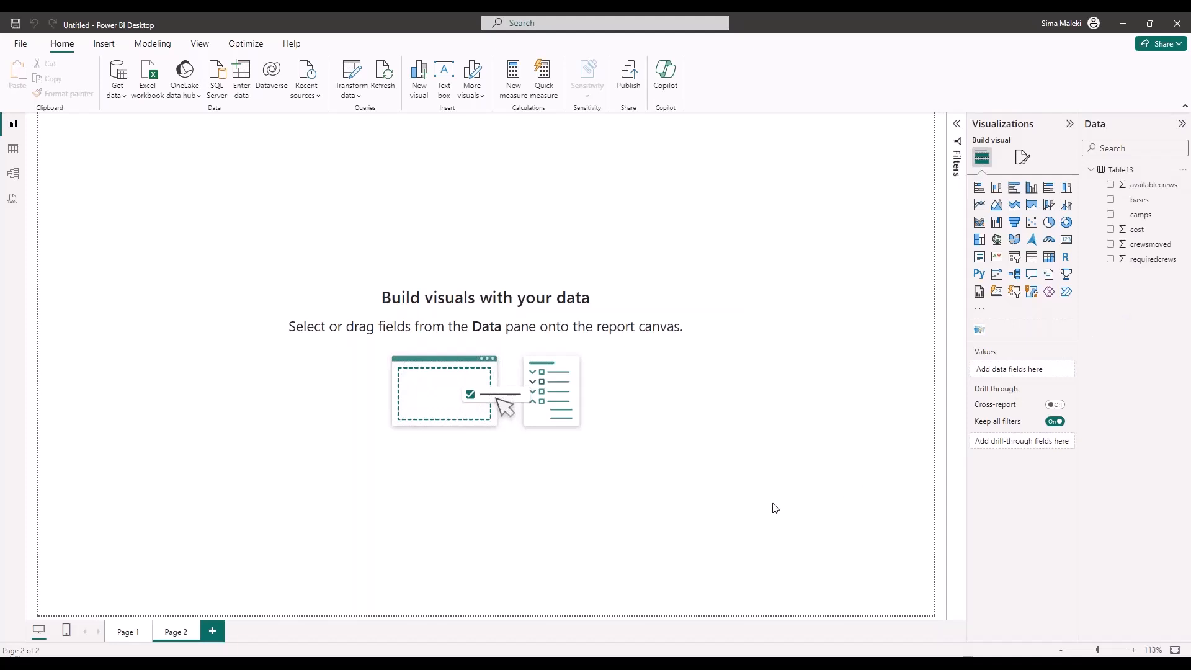
Import the Emergencycrewvv custom visual from its file on the Desktop into the report
{"action": "left_click", "coordinate": [979, 308]}
{"action": "left_click", "coordinate": [1018, 335]}
{"action": "left_click", "coordinate": [797, 380]}
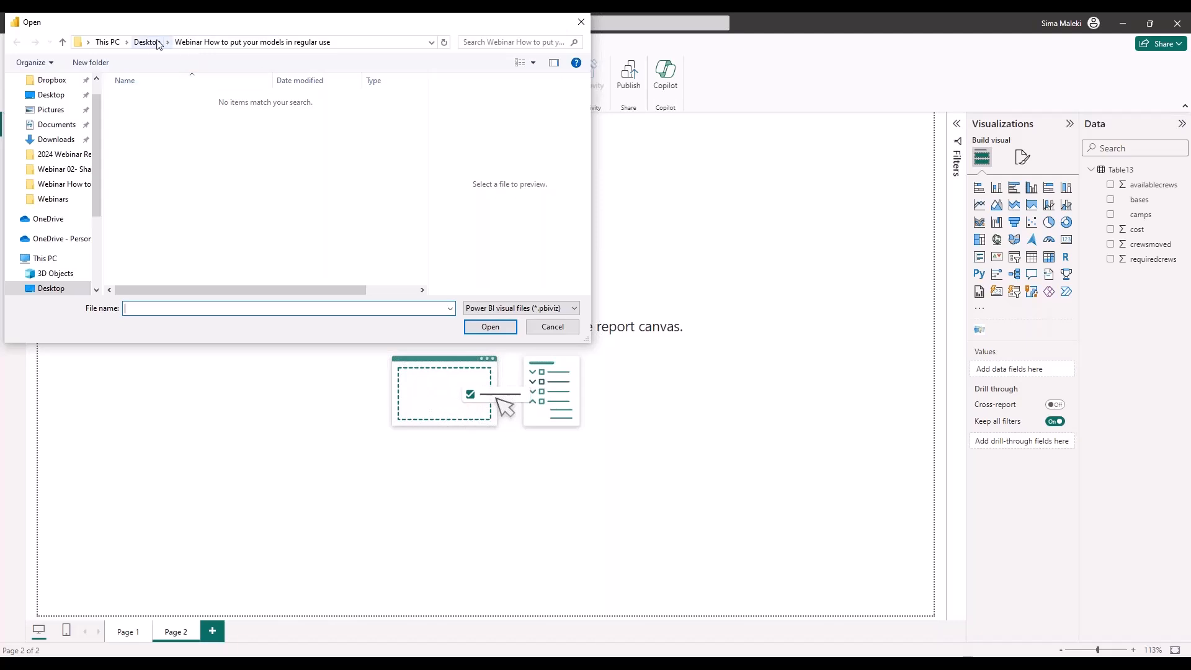
{"action": "left_click", "coordinate": [155, 42]}
{"action": "double_click", "coordinate": [165, 100]}
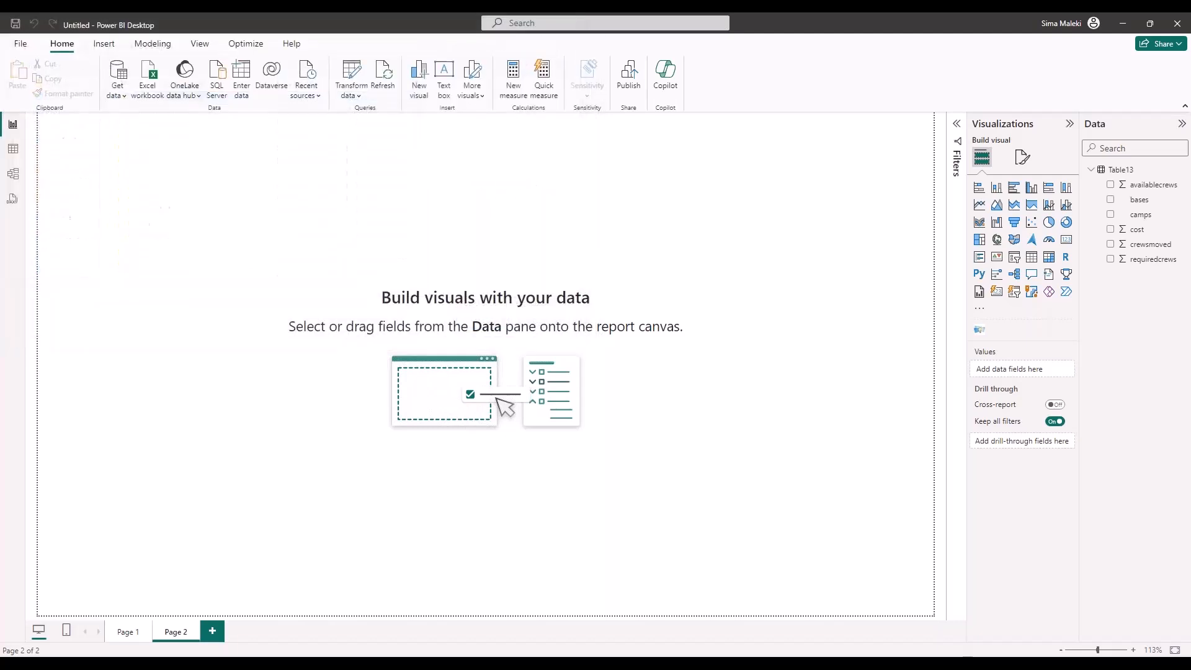
{"action": "left_click", "coordinate": [700, 366]}
Add the Emergencycrewvv visual to Page 2 and enlarge it to cover most of the page
{"action": "left_click", "coordinate": [997, 330]}
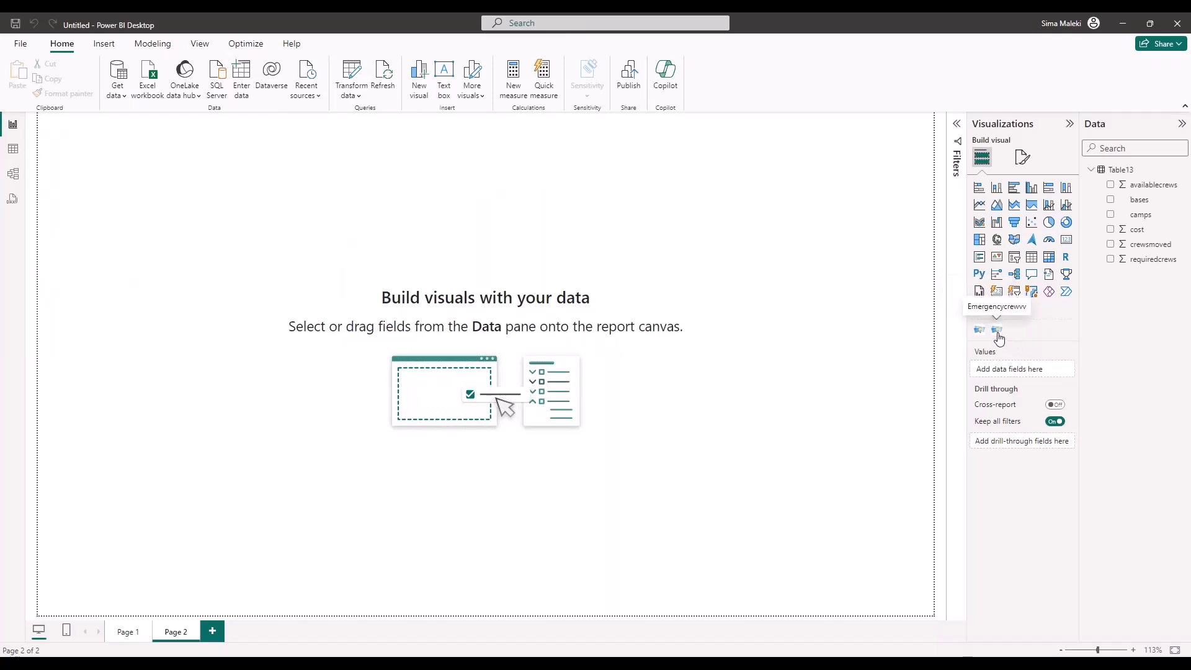
{"action": "left_click_drag", "start_coordinate": [208, 288], "coordinate": [627, 492]}
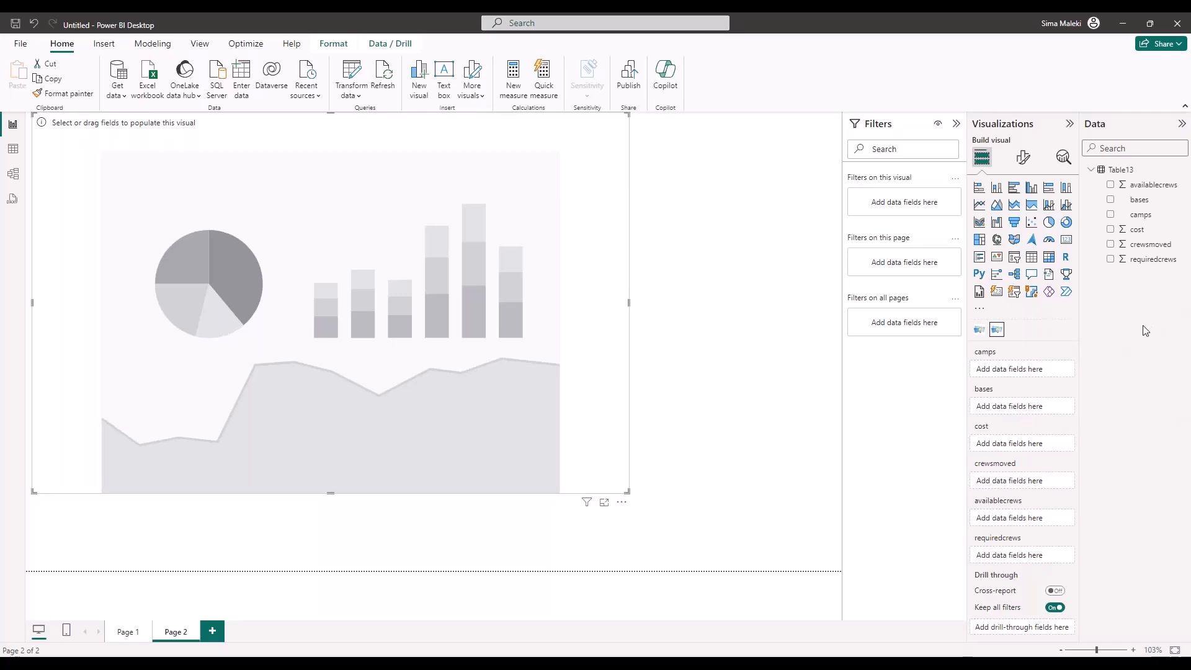
{"action": "left_click_drag", "start_coordinate": [947, 371], "coordinate": [955, 597]}
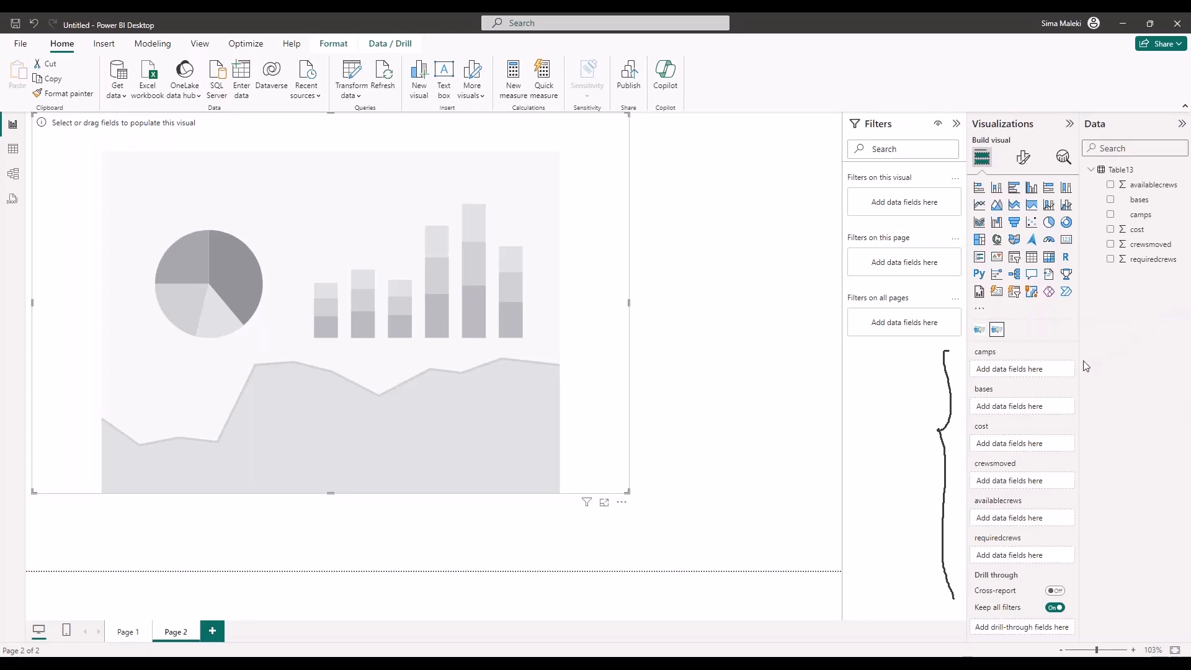
Bind Table13's camps, bases and cost fields to the visual's matching wells, with cost set to Don't summarize
{"action": "left_click_drag", "start_coordinate": [1120, 216], "coordinate": [1017, 371]}
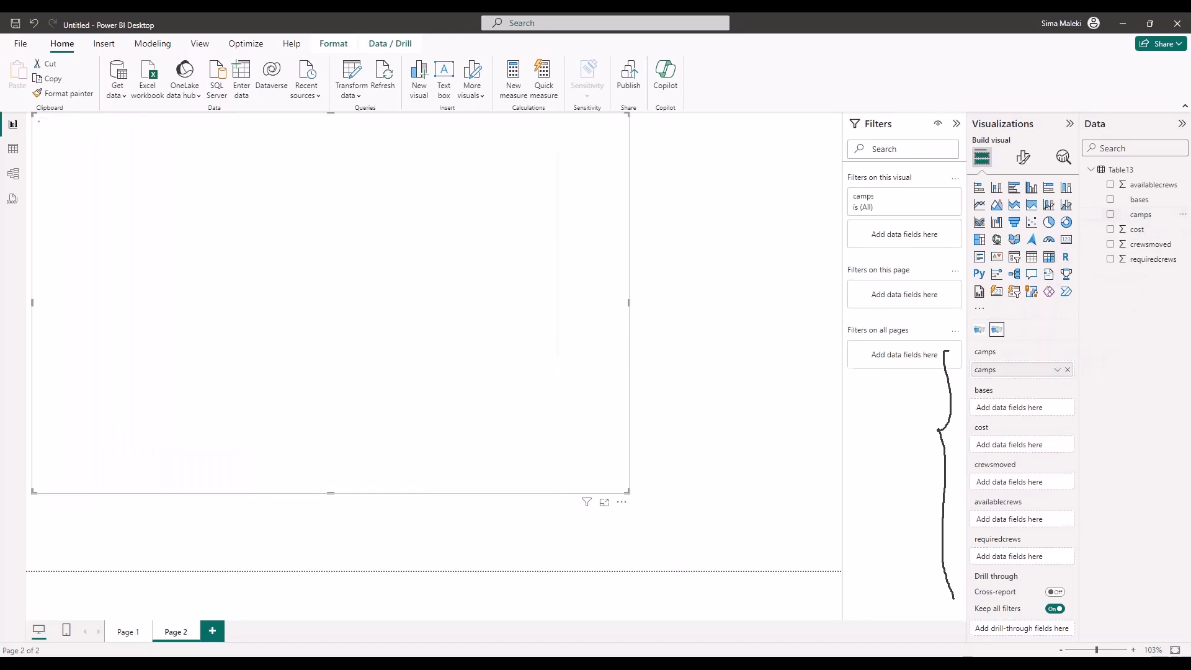
{"action": "left_click_drag", "start_coordinate": [1135, 200], "coordinate": [1022, 408]}
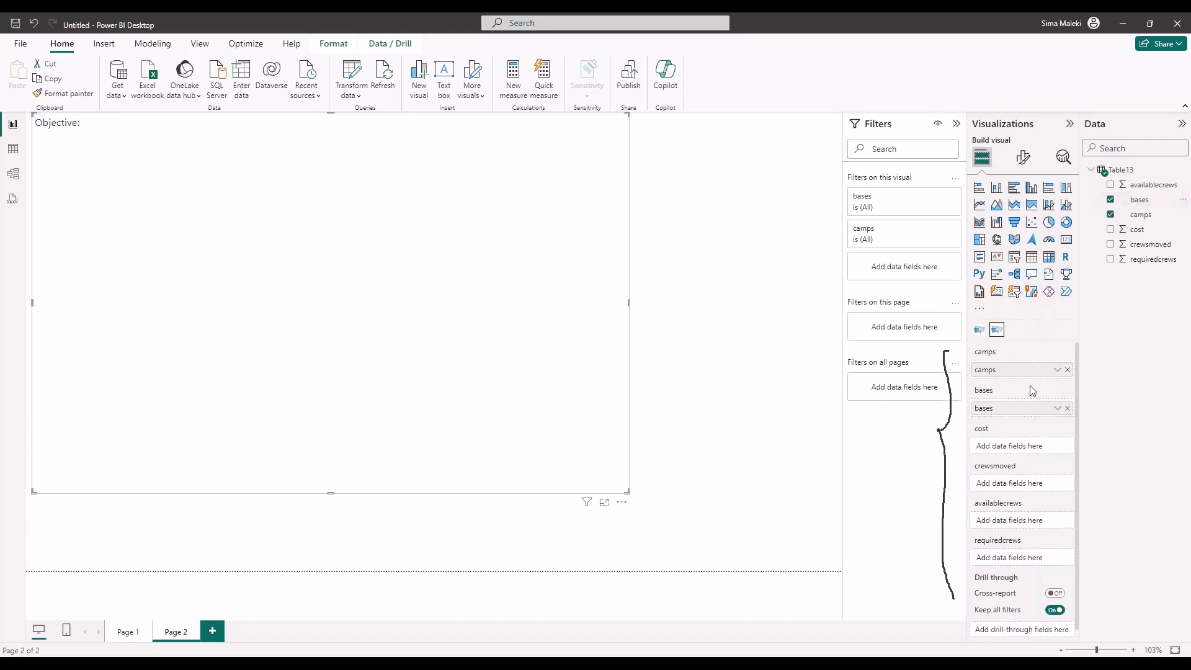
{"action": "left_click_drag", "start_coordinate": [1130, 229], "coordinate": [1017, 450]}
{"action": "left_click", "coordinate": [1057, 450]}
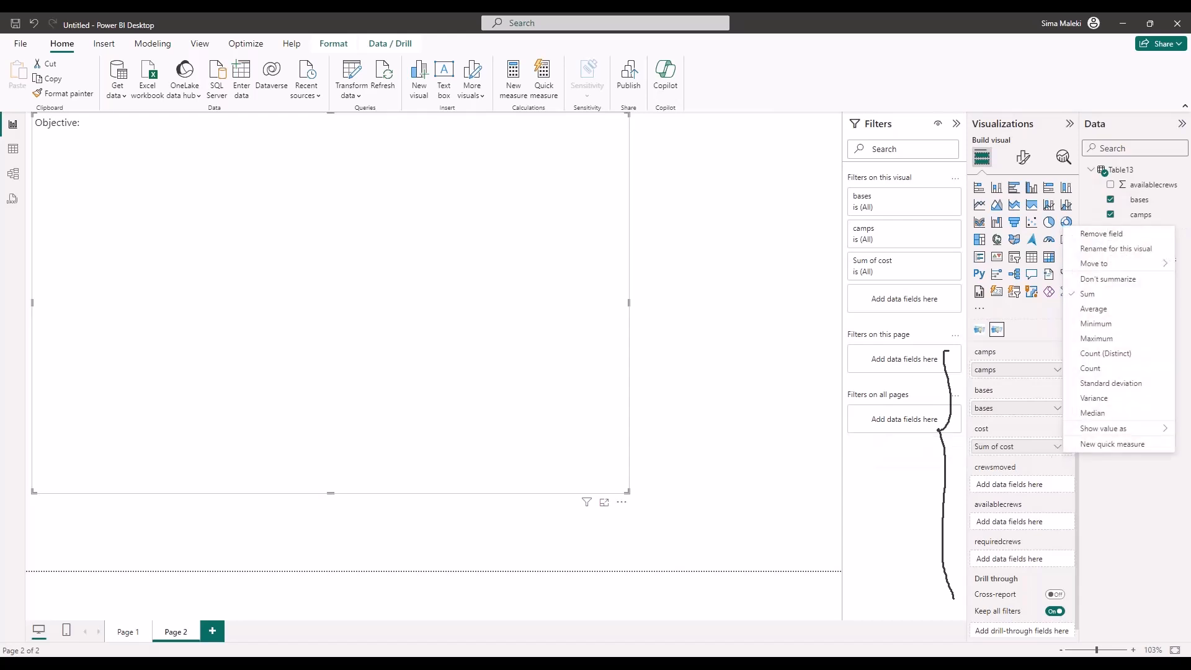
{"action": "left_click", "coordinate": [1108, 280]}
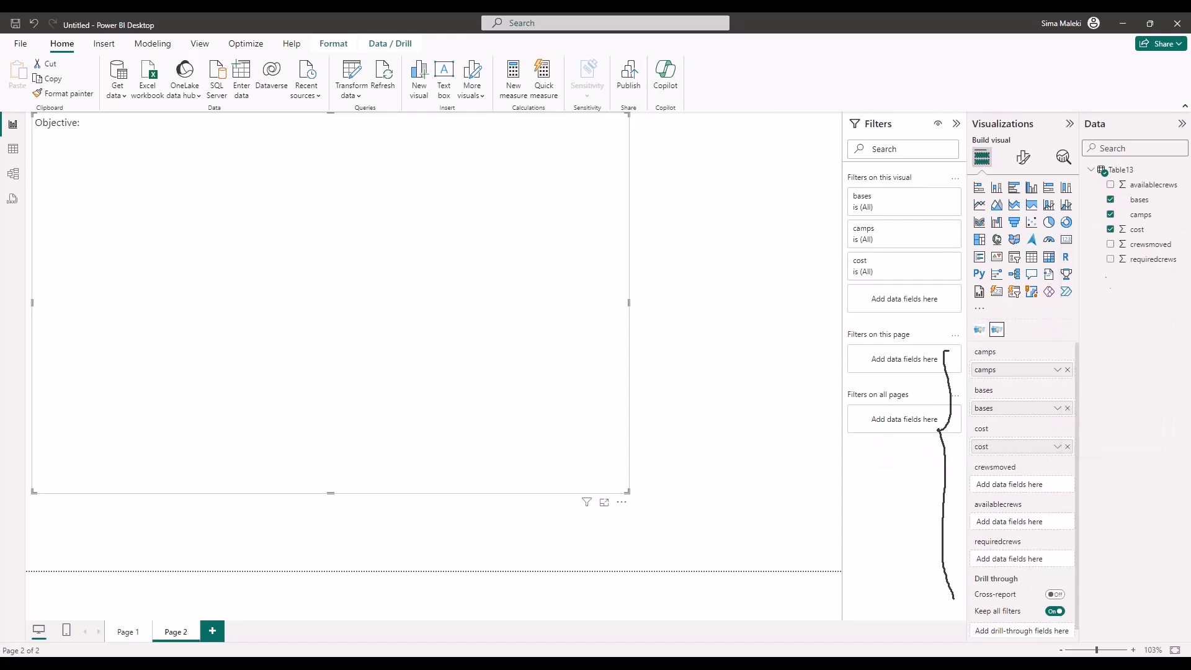
Bind the crewsmoved and requiredcrews fields to their matching wells and set both to Don't summarize
{"action": "left_click_drag", "start_coordinate": [1130, 245], "coordinate": [1051, 487]}
{"action": "left_click", "coordinate": [1055, 487]}
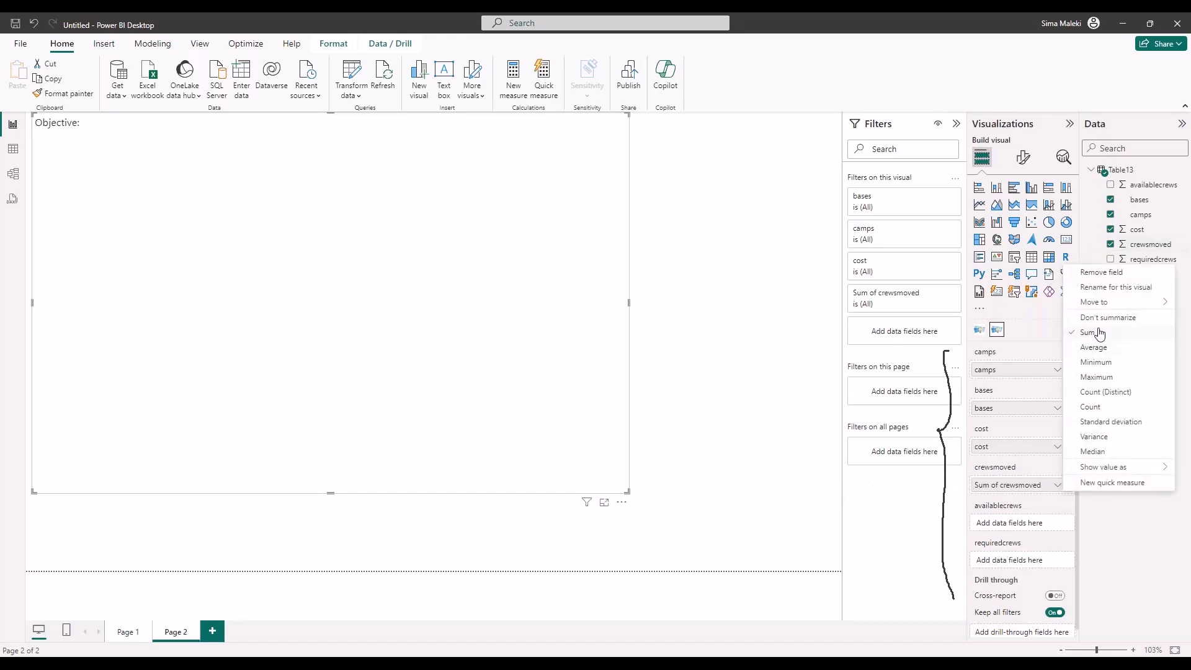
{"action": "left_click", "coordinate": [1101, 323]}
{"action": "left_click_drag", "start_coordinate": [1137, 263], "coordinate": [1027, 564]}
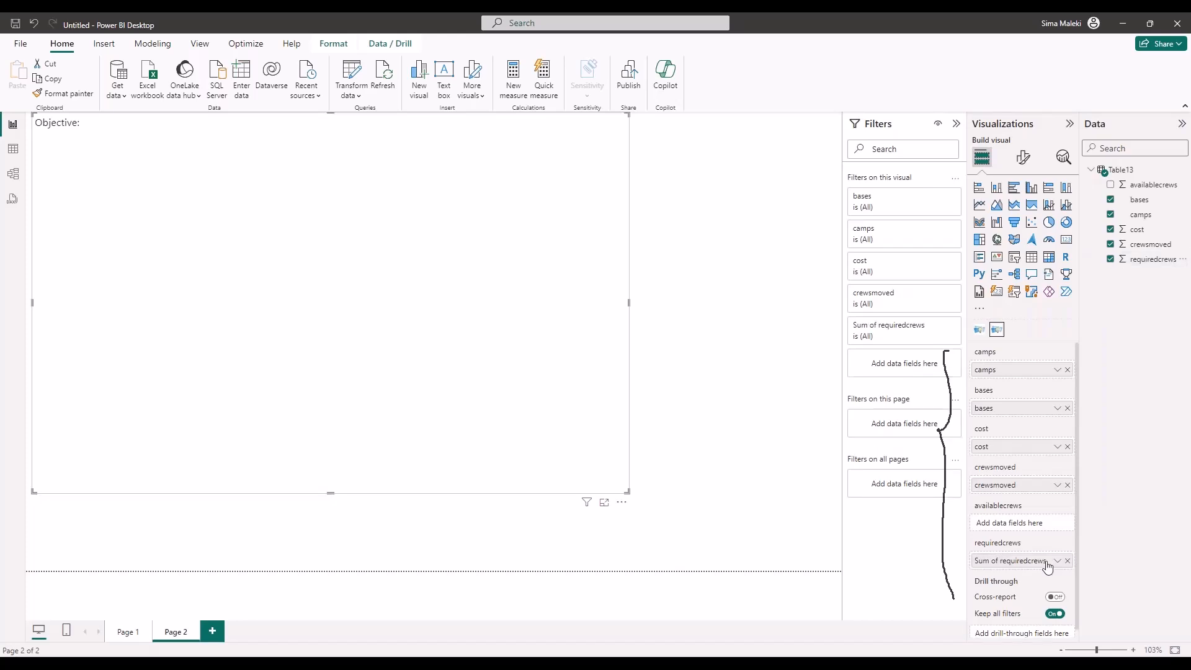
{"action": "left_click", "coordinate": [1058, 561]}
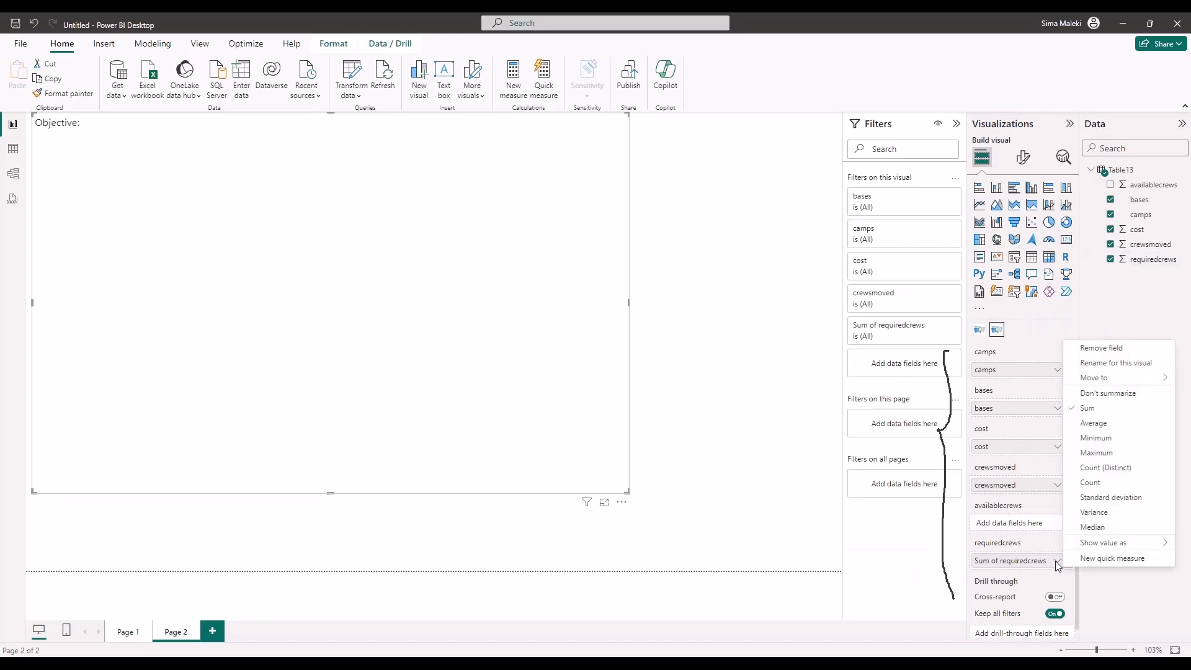
{"action": "left_click", "coordinate": [1108, 393]}
Bind the availablecrews field to its matching well and set it to Don't summarize
{"action": "left_click_drag", "start_coordinate": [1140, 187], "coordinate": [1021, 524]}
{"action": "left_click", "coordinate": [1057, 524]}
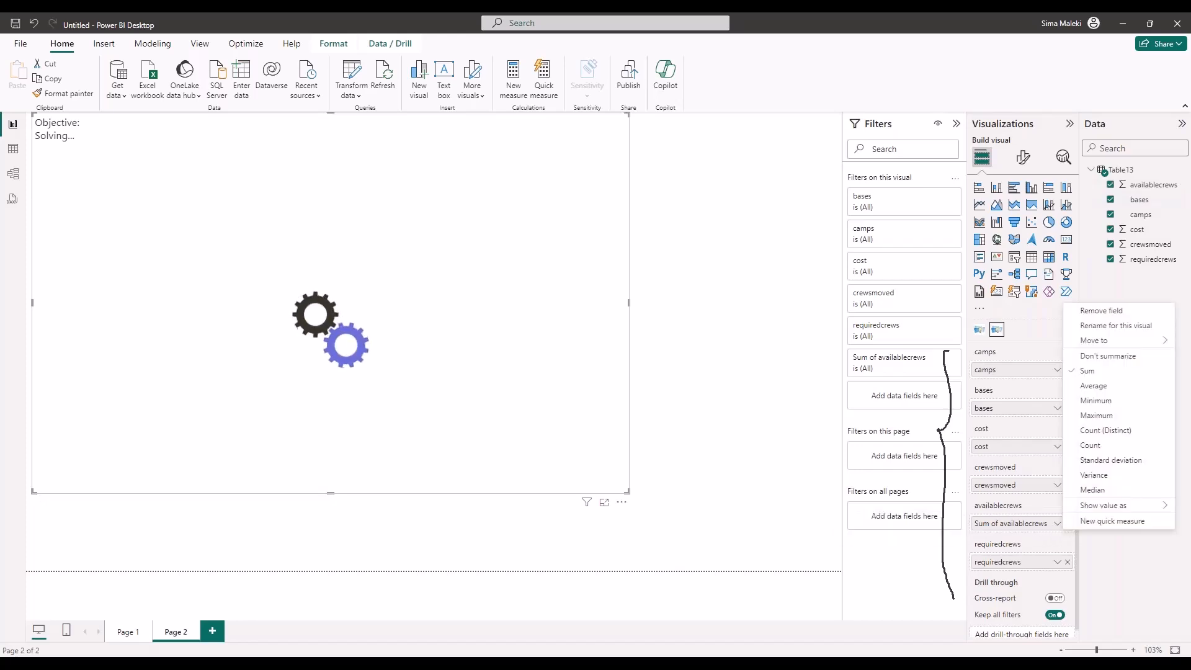
{"action": "left_click", "coordinate": [1095, 358]}
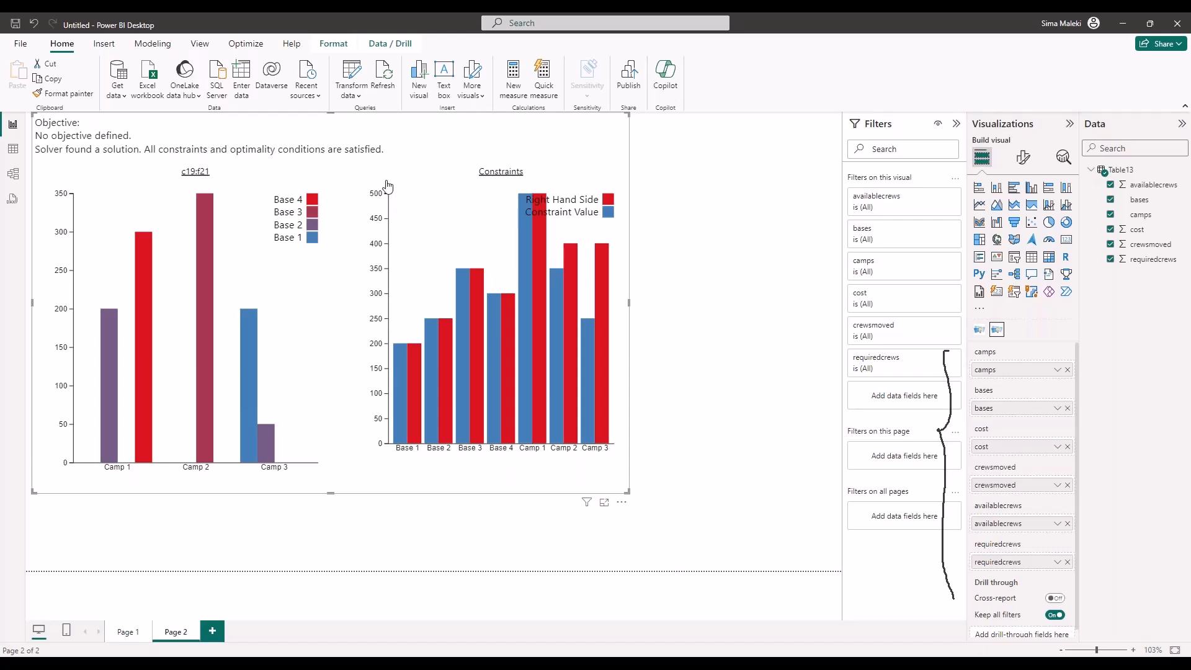
Return to Excel, review the Managed Model option for Power BI deployment, and bring up the Webinar PowerBI_Teams workbook
{"action": "left_click", "coordinate": [1125, 23]}
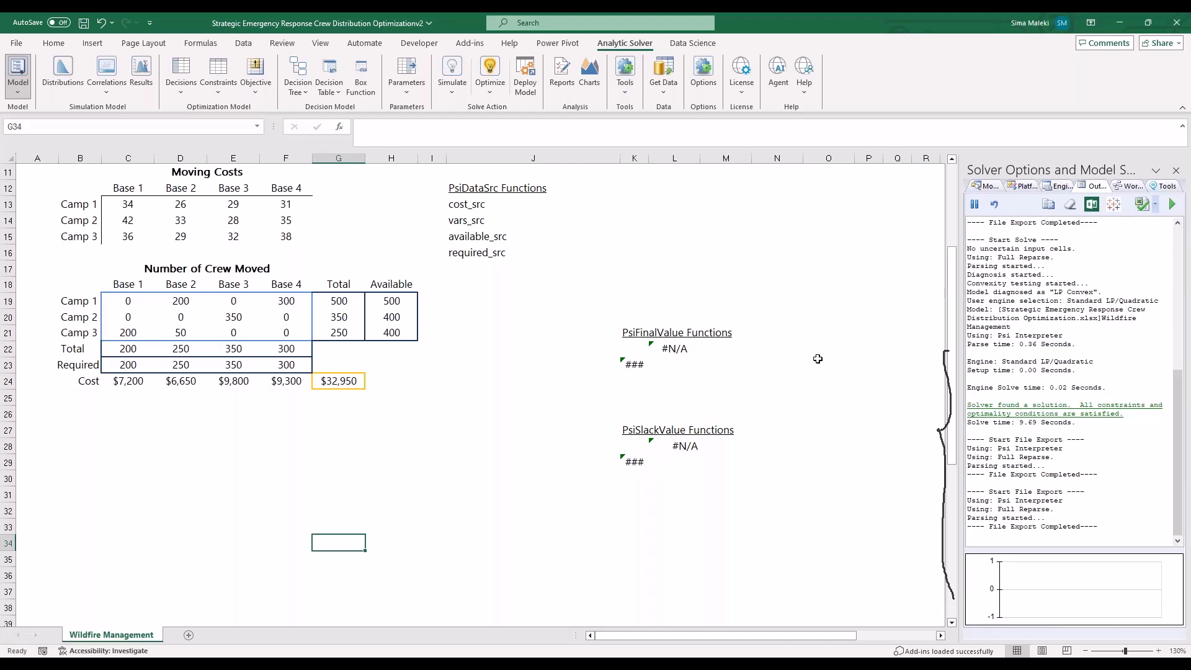
{"action": "left_click", "coordinate": [516, 87]}
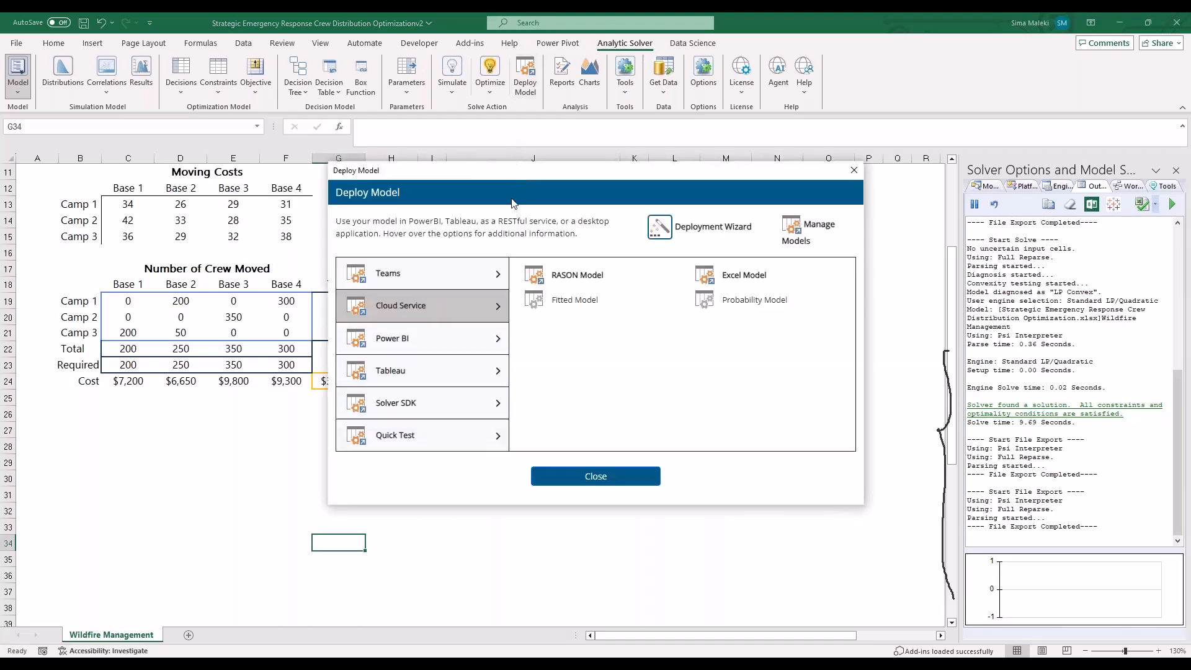
{"action": "mouse_move", "coordinate": [465, 341]}
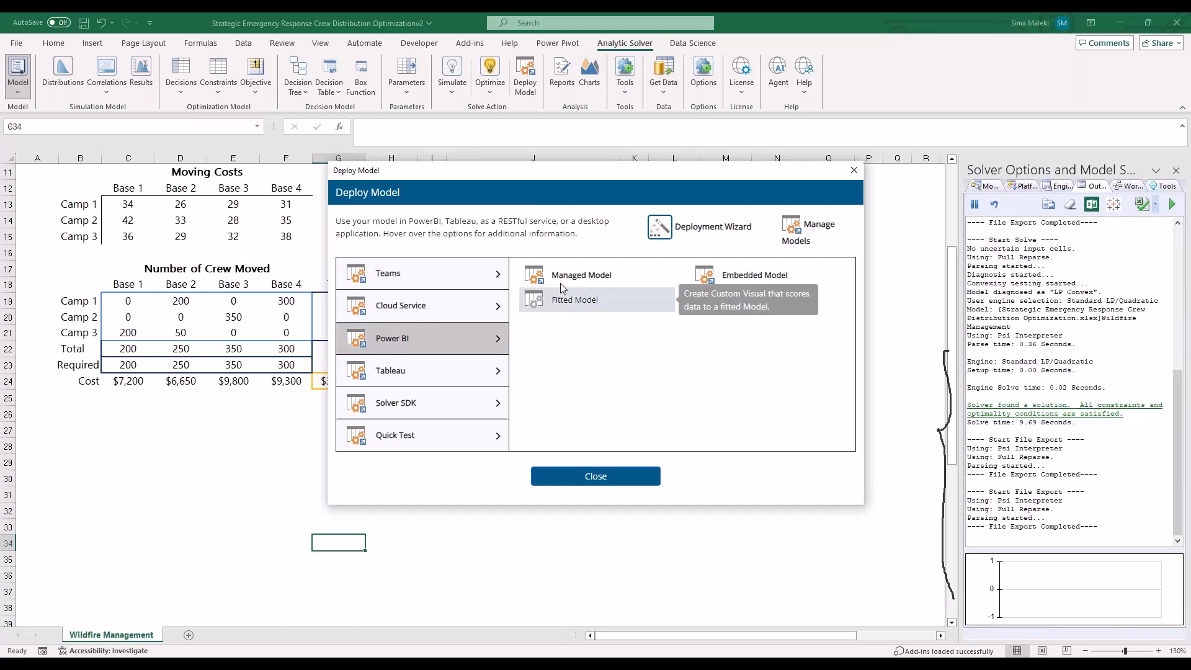
{"action": "mouse_move", "coordinate": [634, 278]}
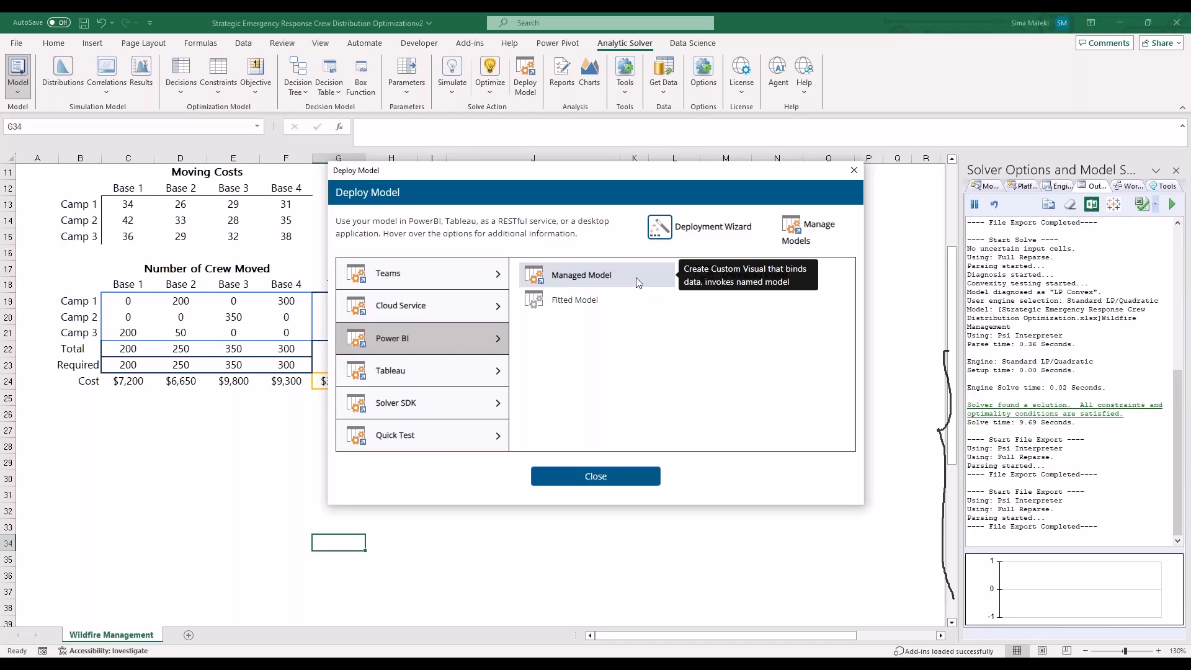
{"action": "left_click", "coordinate": [635, 277]}
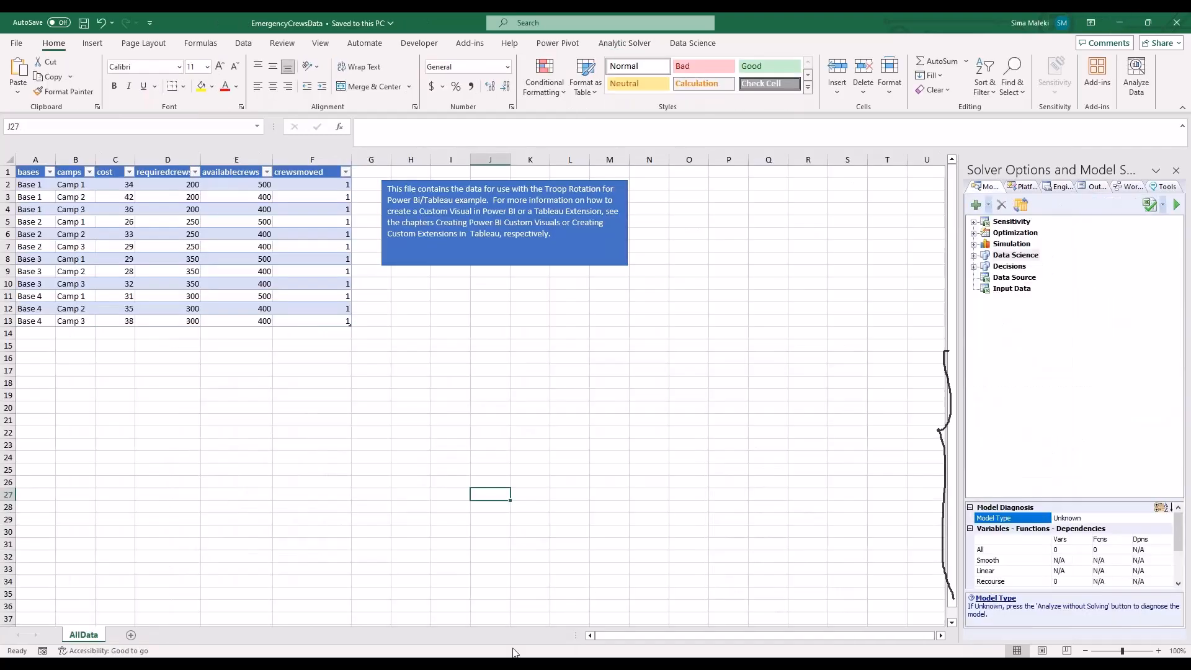
{"action": "left_click", "coordinate": [1119, 22]}
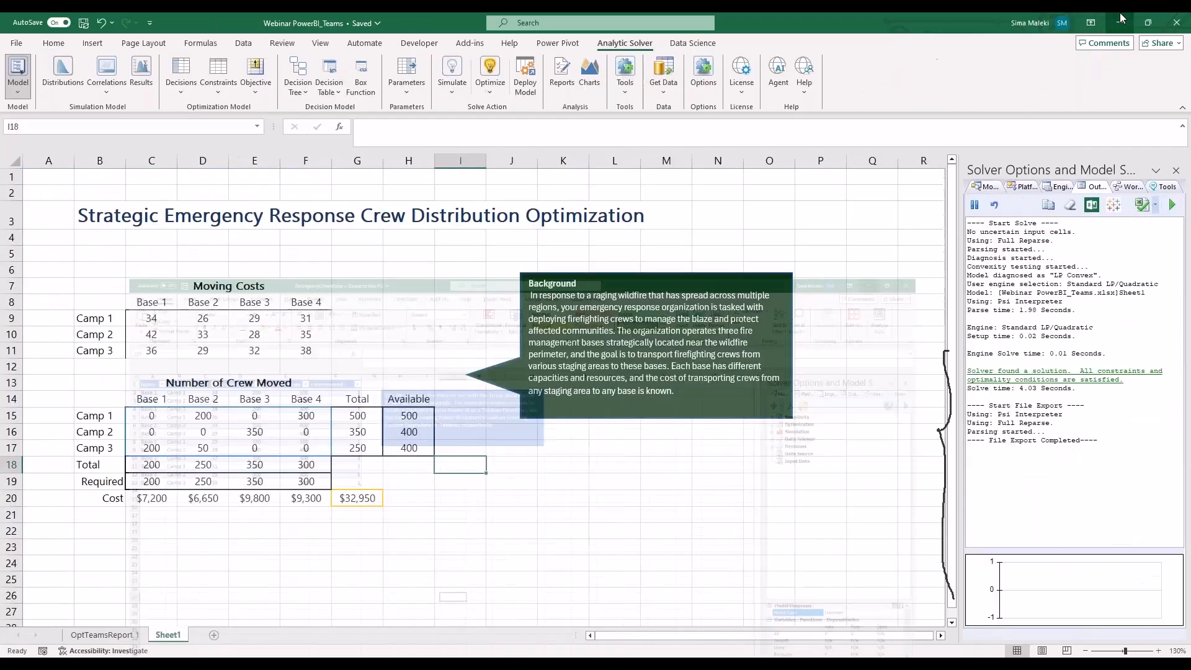